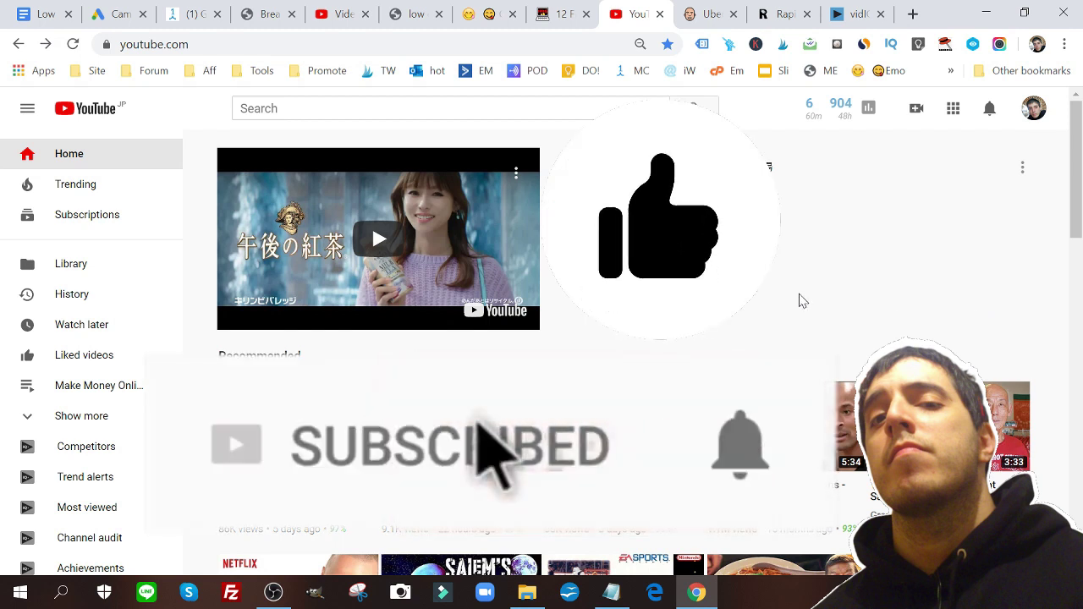
left_click(560, 13)
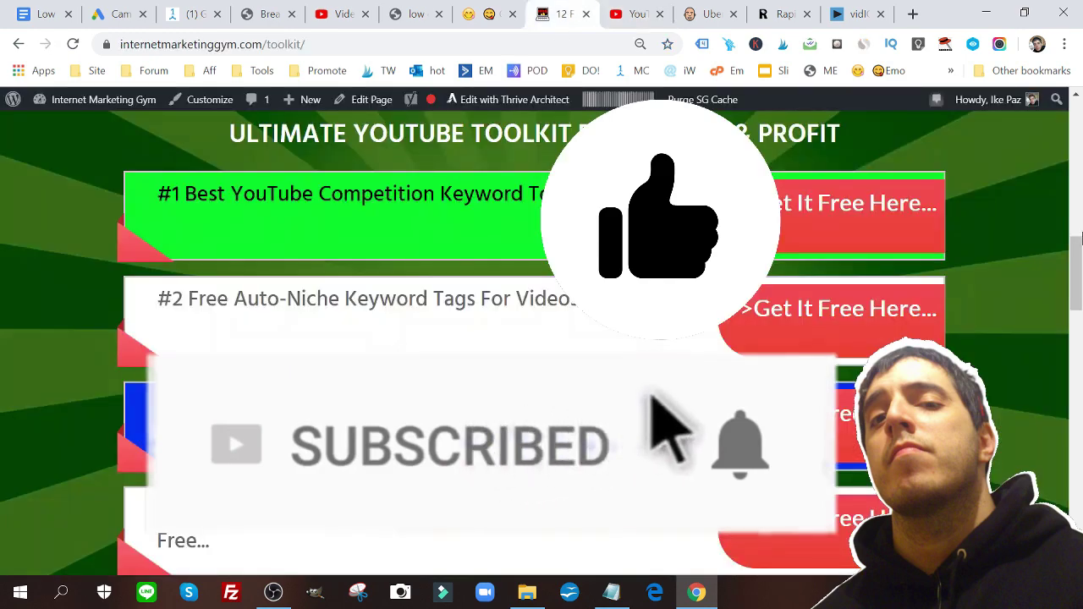
mouse_move(1076, 291)
left_mouse_down()
mouse_move(1070, 449)
mouse_move(1067, 279)
mouse_move(1067, 294)
left_mouse_up()
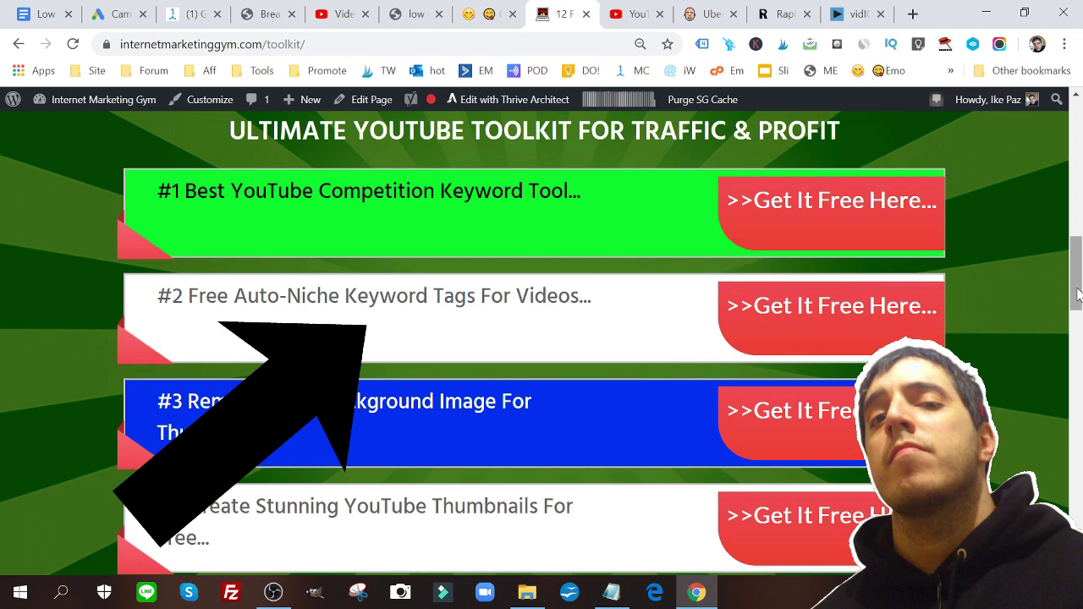
- Search YouTube for 'youtube keyword research' and scroll through the results and vidIQ keyword stats
left_click(636, 10)
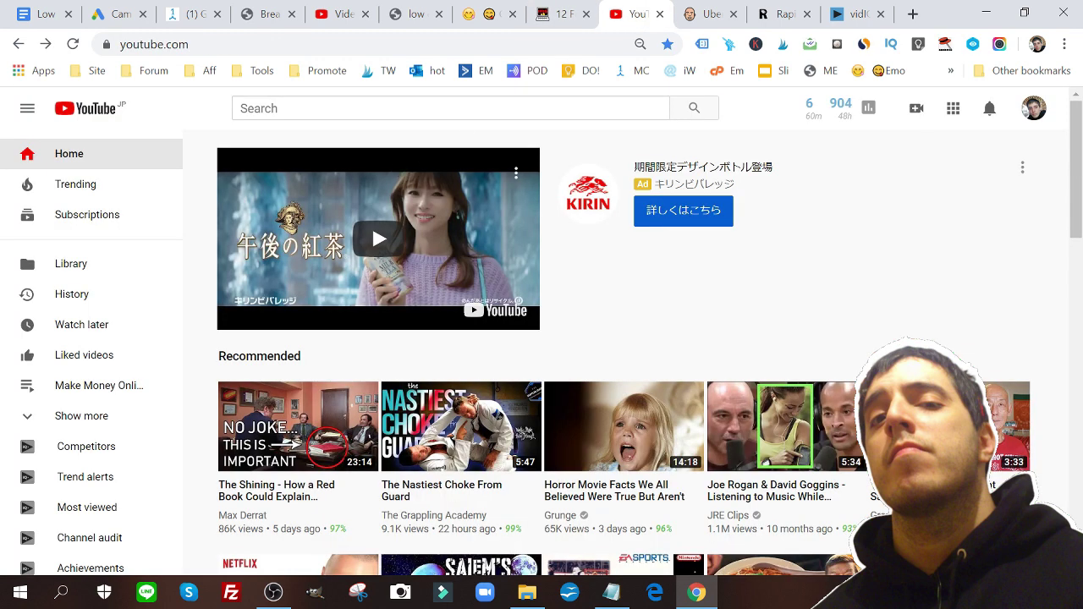
left_click(241, 108)
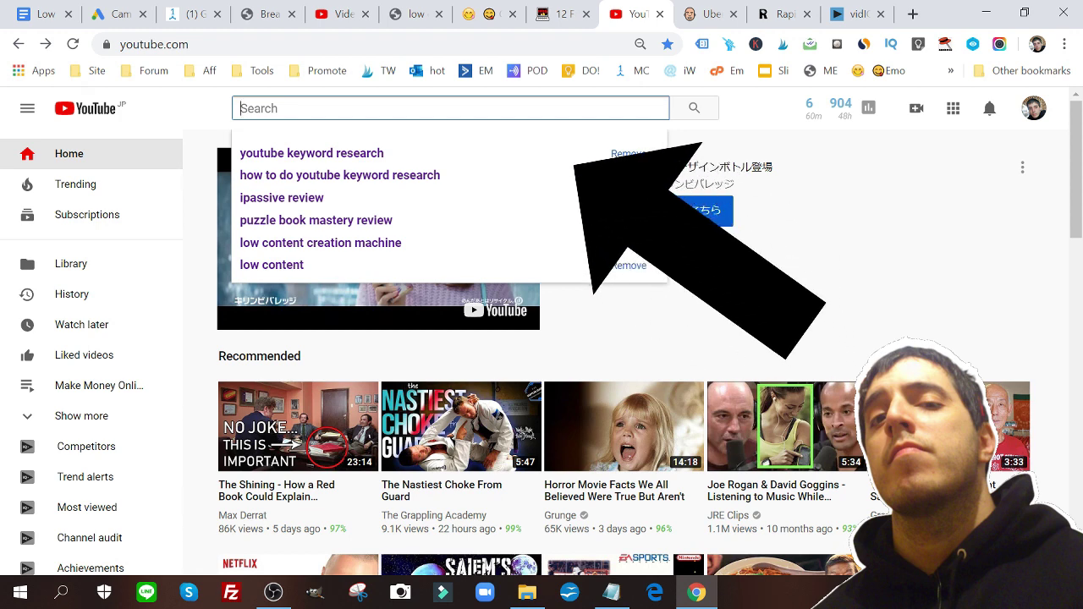
type("youtube keyword research")
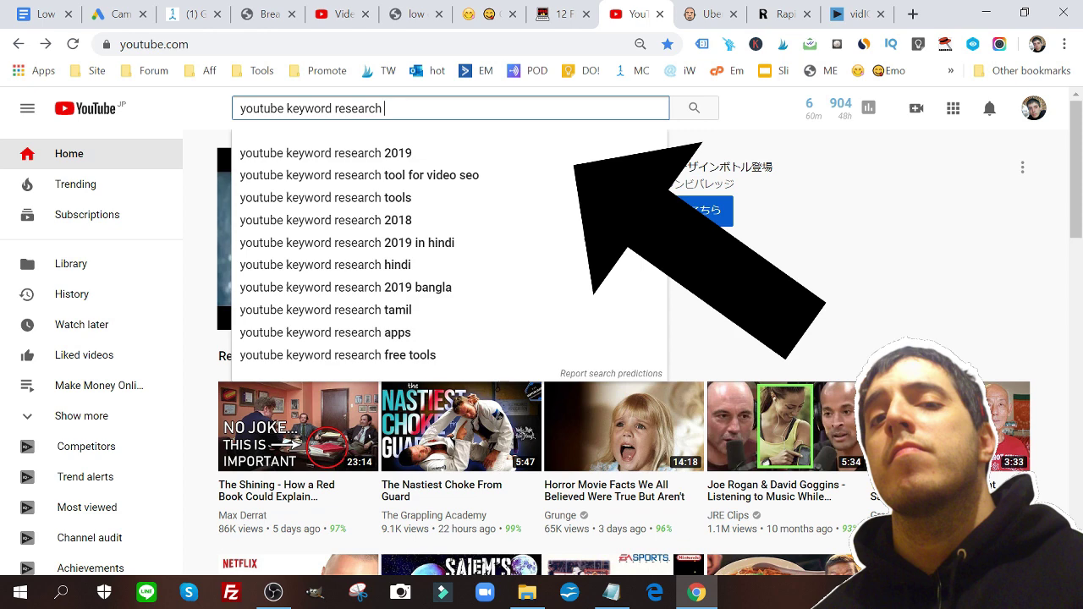
key("Return")
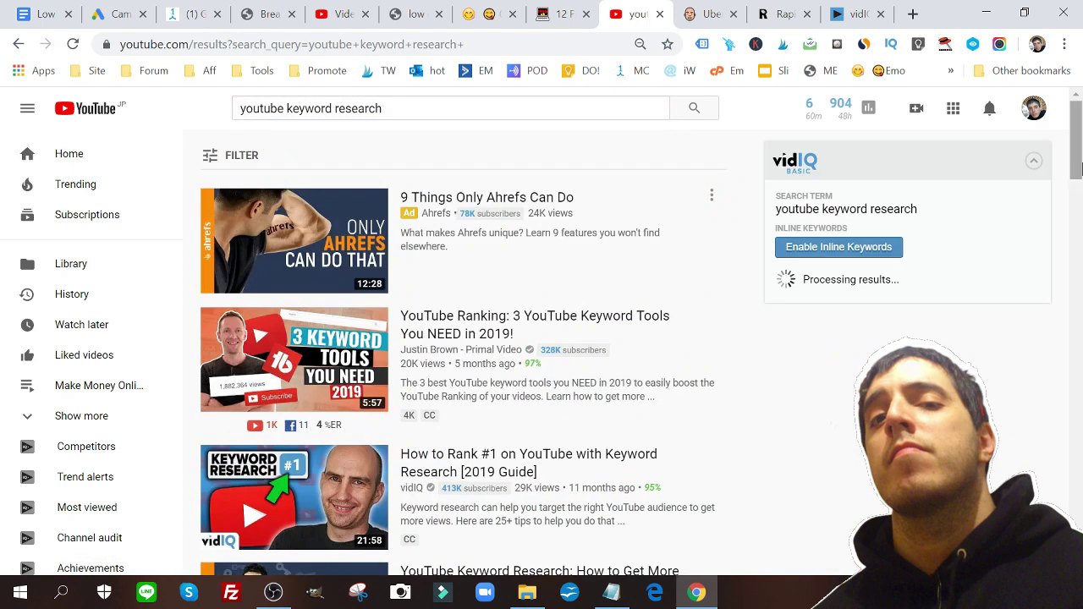
mouse_move(1080, 157)
left_mouse_down()
mouse_move(1076, 484)
mouse_move(1072, 156)
left_mouse_up()
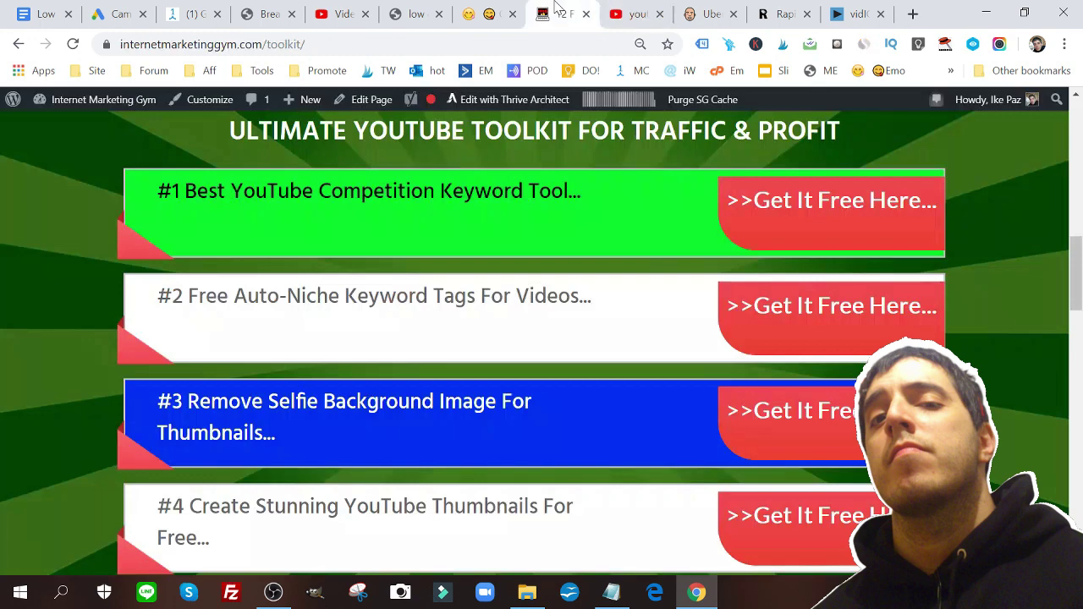
- Compare Ubersuggest's searched keyword 'youtube keyword research' with the YouTube search term
left_click(560, 13)
left_click(706, 14)
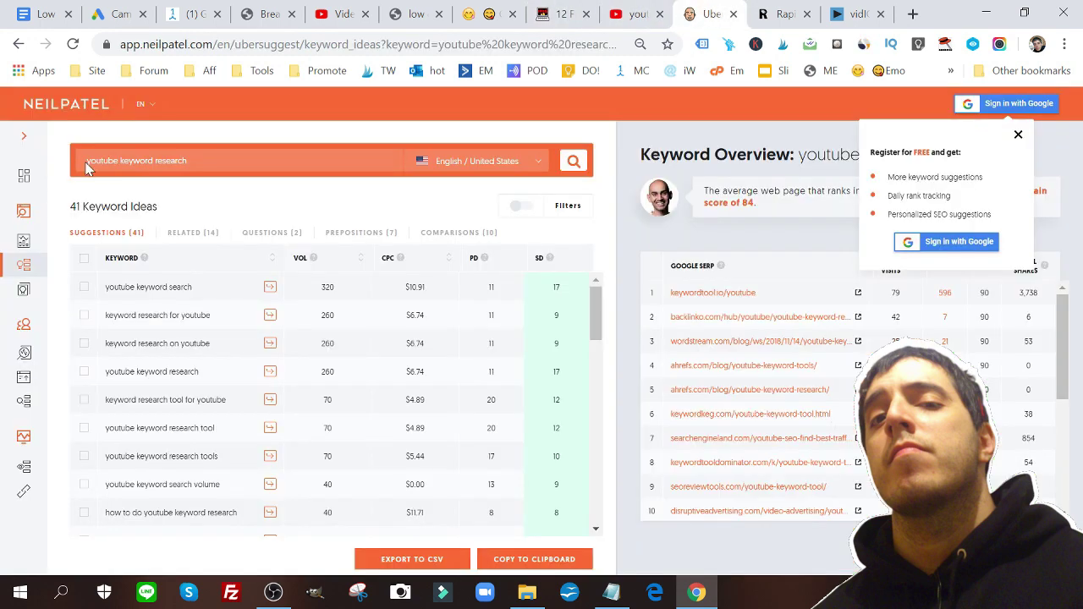
left_click_drag(86, 161, 188, 160)
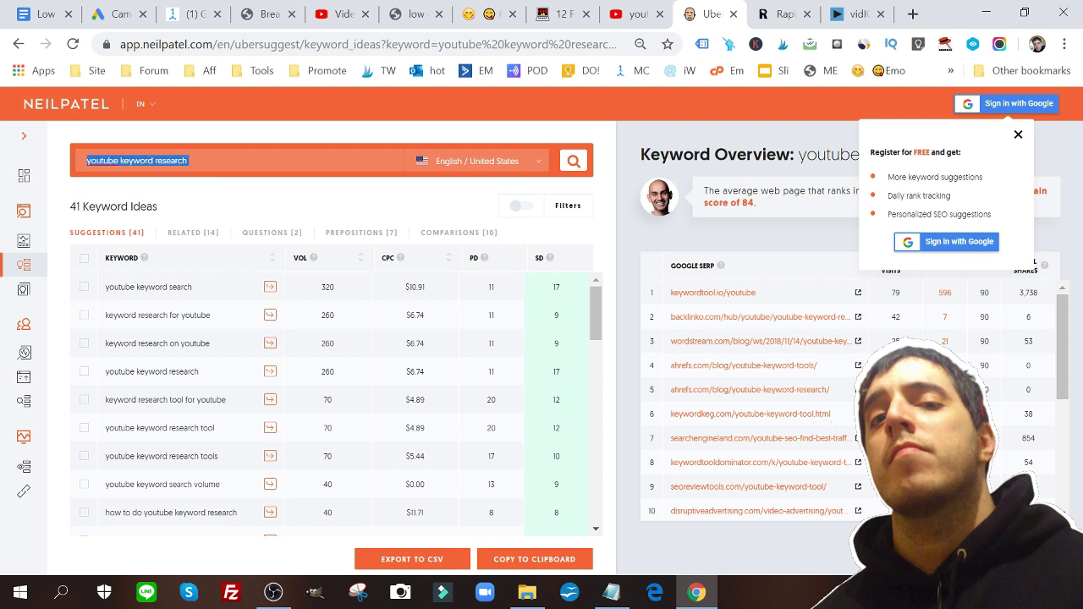
left_click(188, 161)
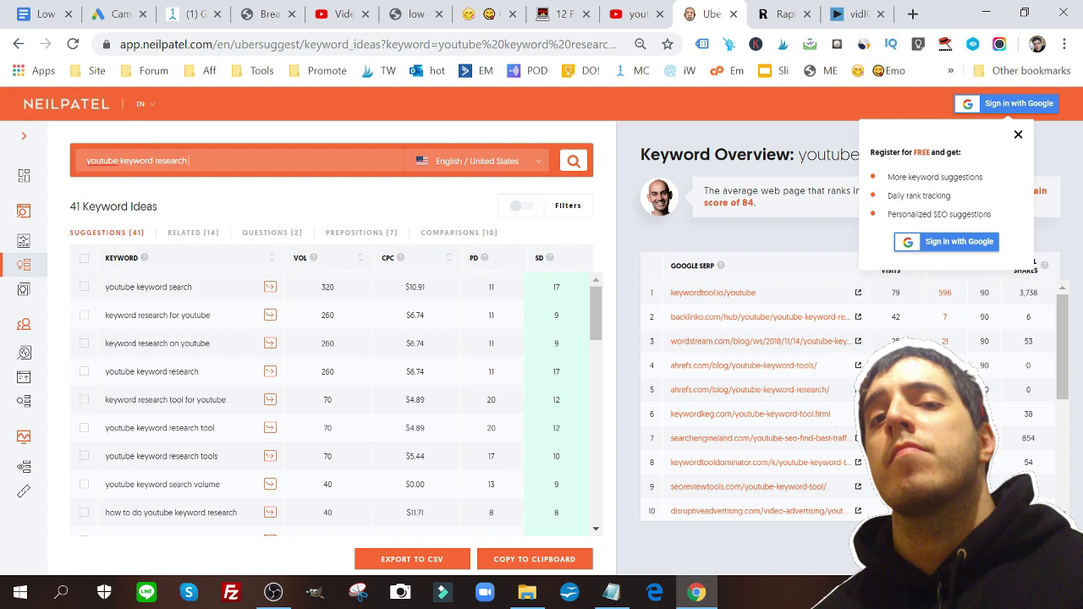
left_click(633, 8)
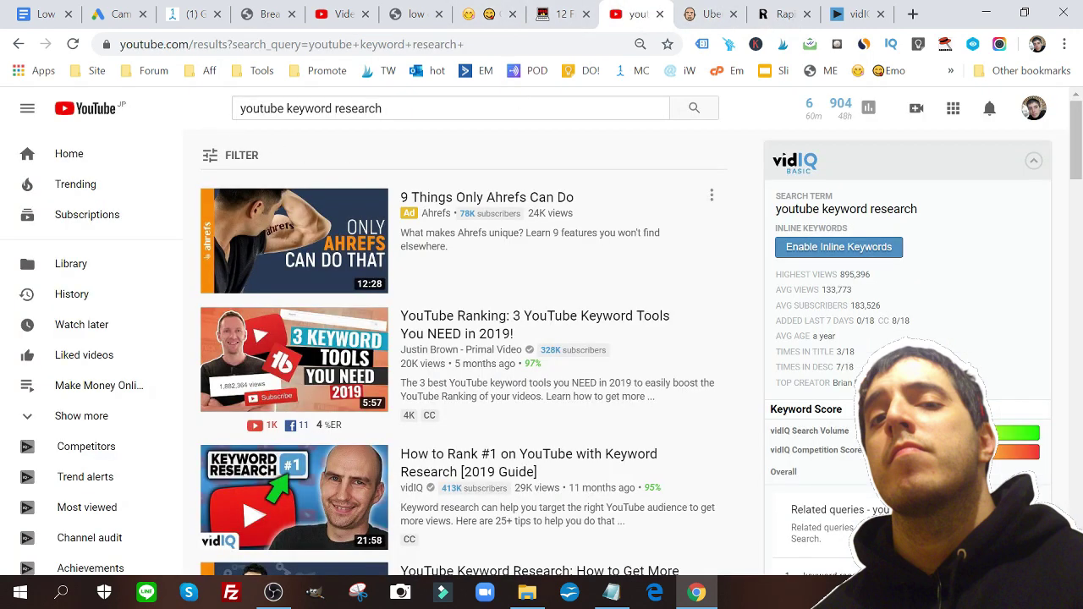
left_click_drag(240, 108, 385, 109)
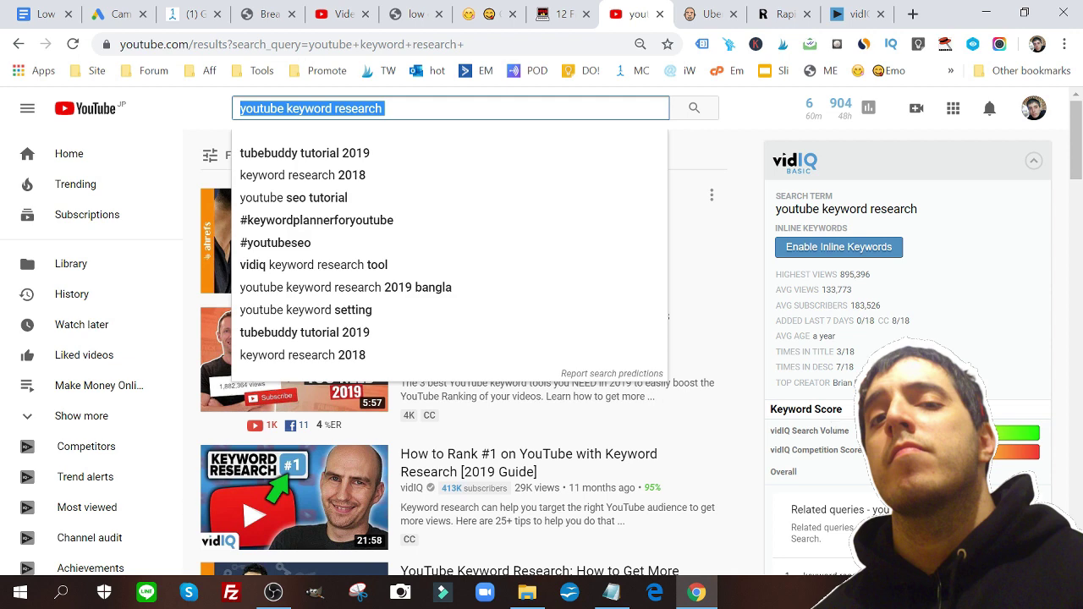
left_click(719, 12)
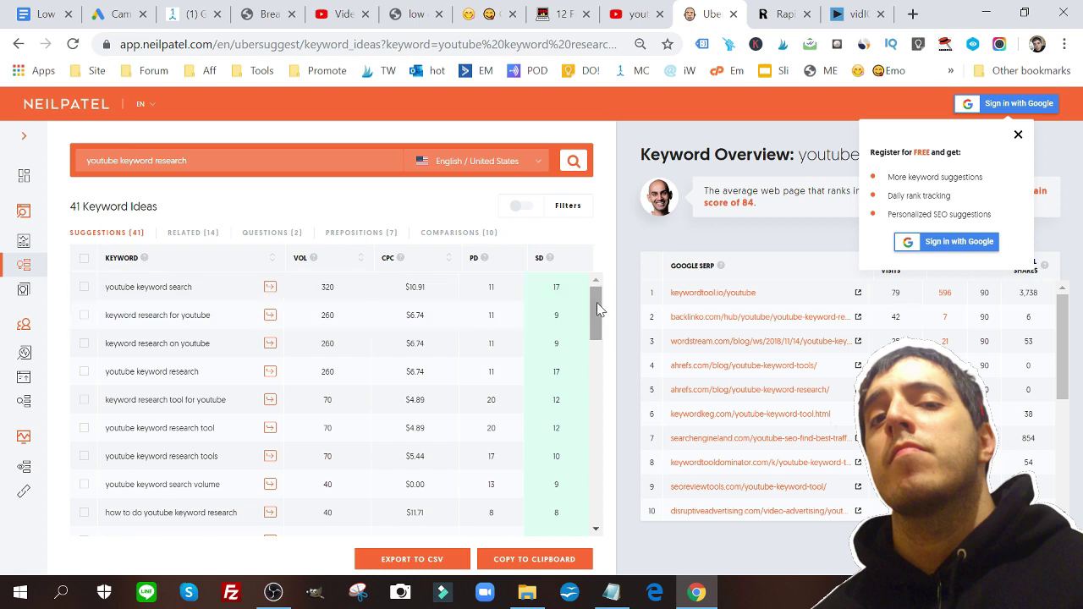
- Show Ubersuggest's RELATED (14) keyword ideas, then bring up the Notepad keyword notes
mouse_move(599, 310)
left_mouse_down()
mouse_move(601, 499)
mouse_move(611, 348)
mouse_move(602, 289)
left_mouse_up()
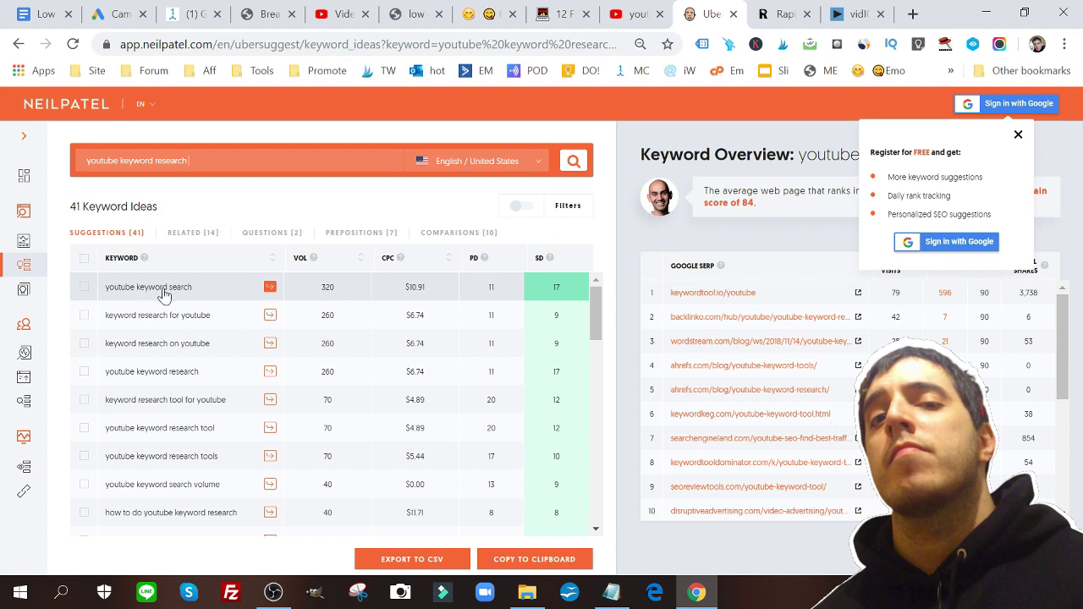
left_click(196, 245)
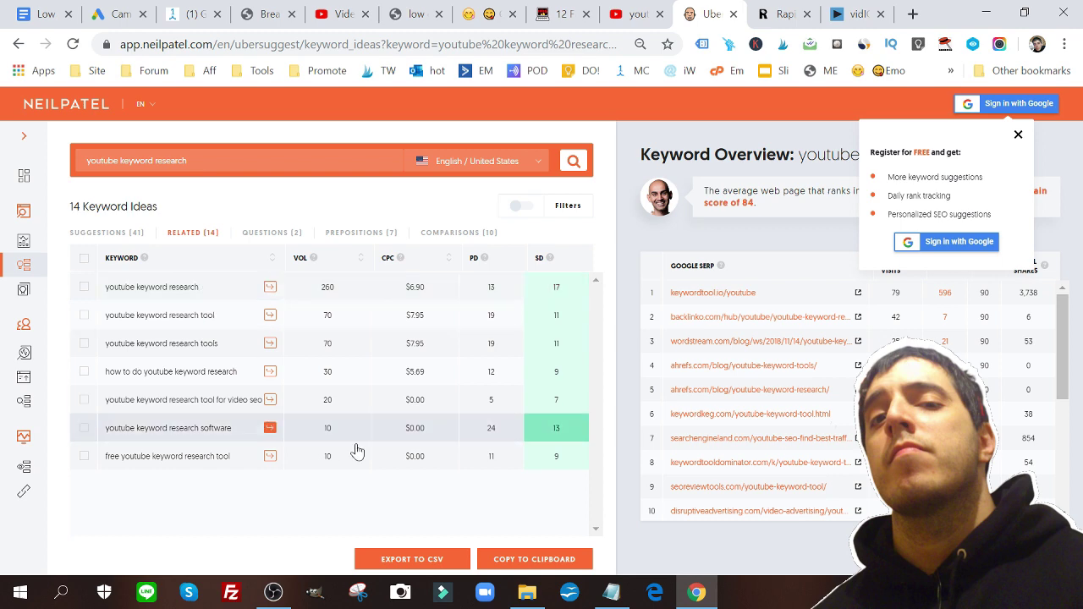
left_click(616, 592)
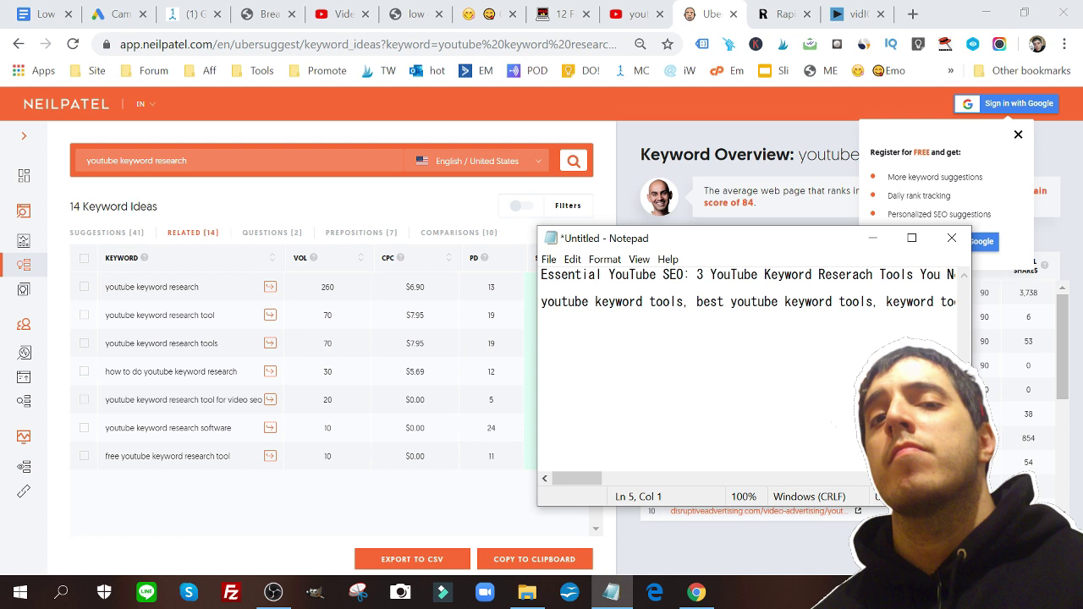
- In Ubersuggest, select the related keyword 'youtube keyword research tool' and load its overview
left_click_drag(106, 289, 195, 295)
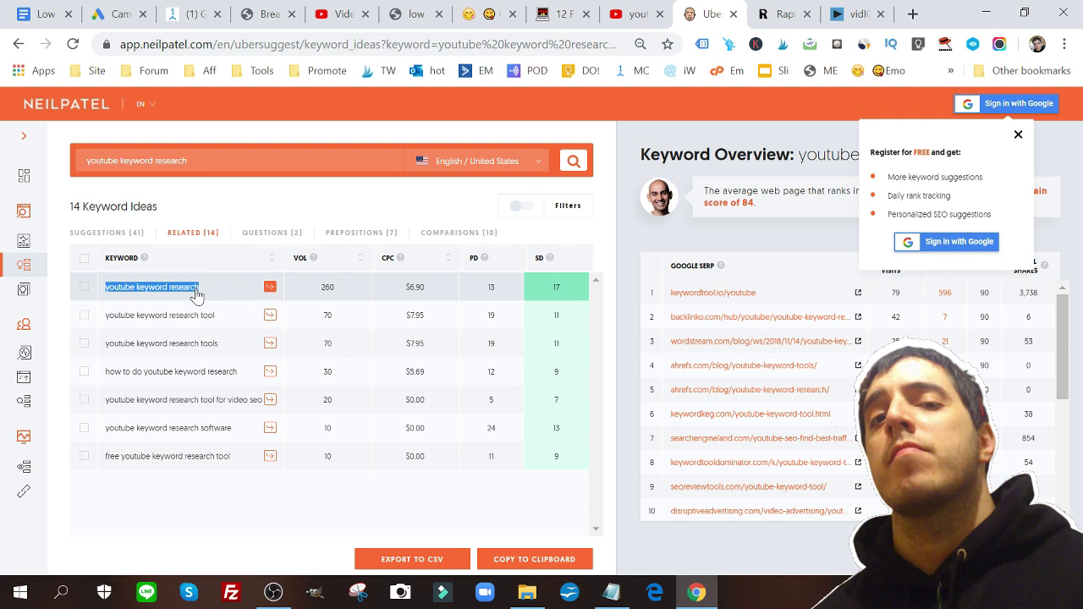
left_click(196, 294)
right_click(196, 294)
left_click(104, 300)
left_click_drag(116, 299, 109, 321)
left_click(109, 322)
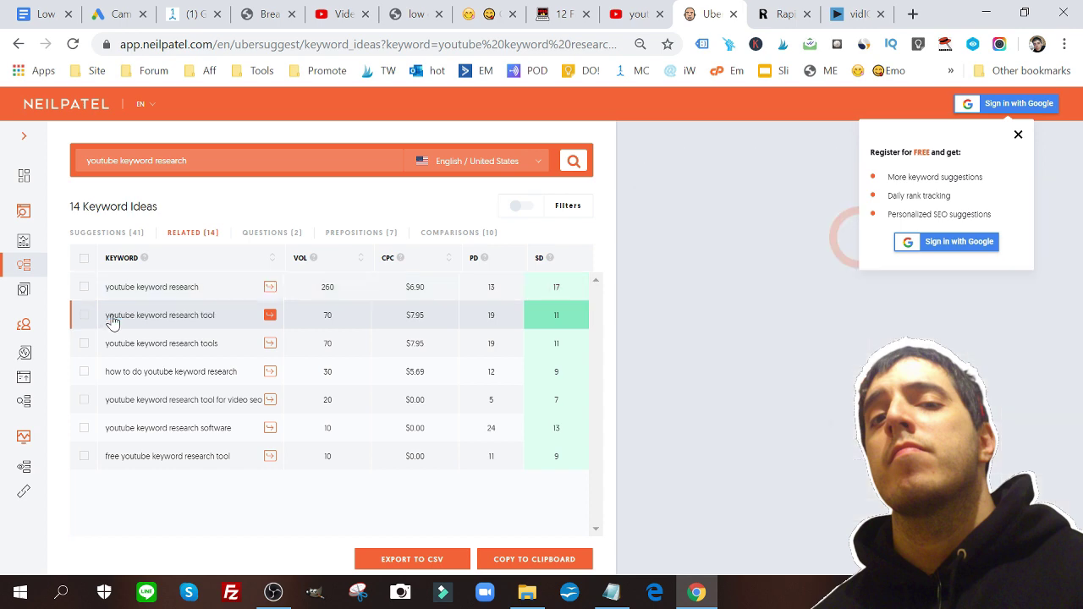
left_click_drag(216, 318, 109, 321)
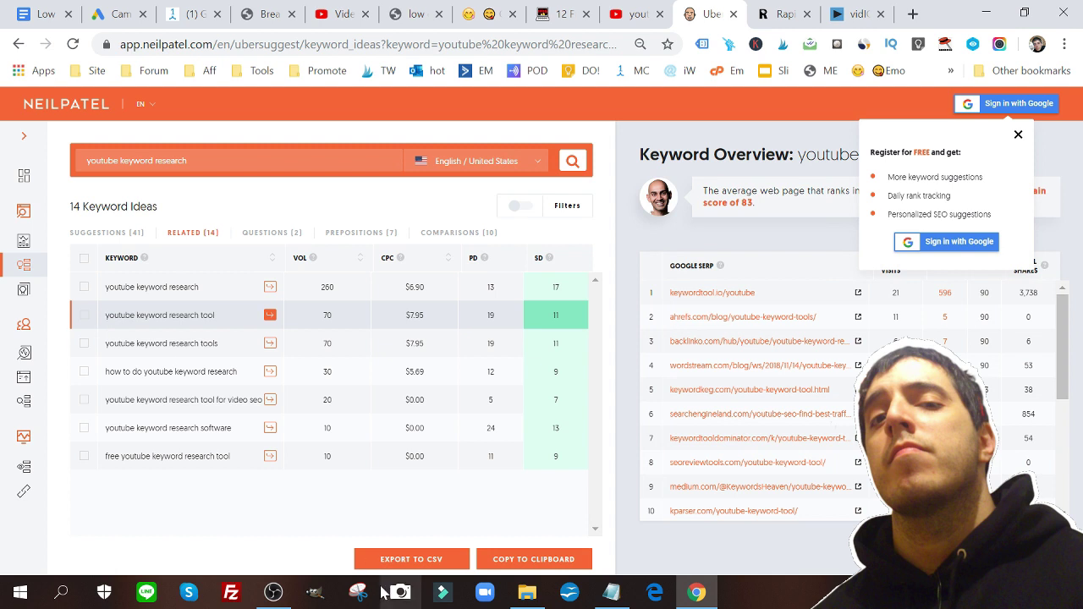
- Add 'youtube keyword research tool,' to the Notepad notes, delete it again, and minimize Notepad
left_click(610, 592)
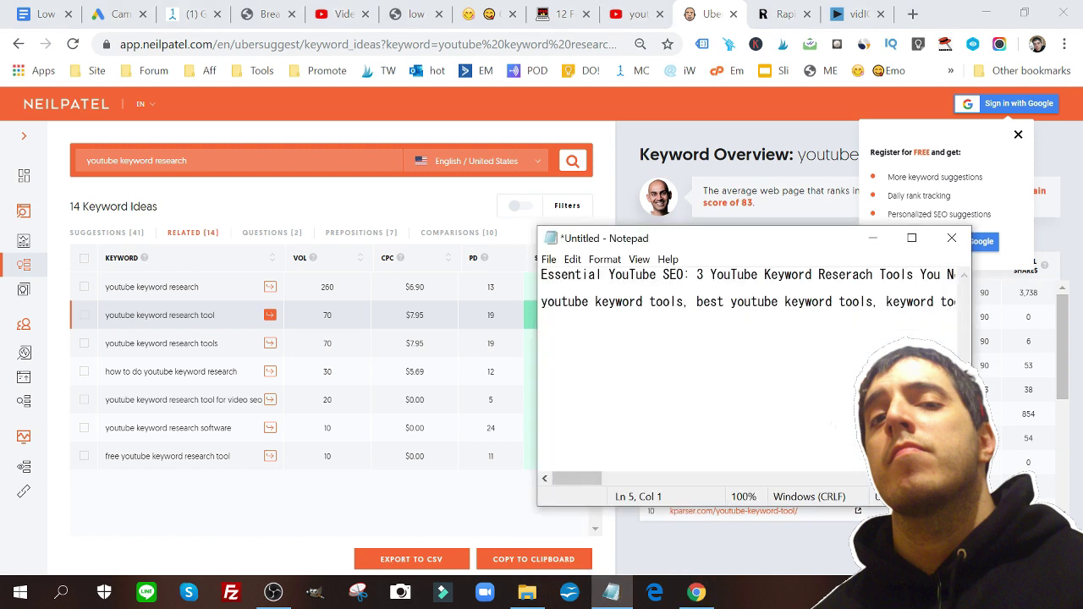
type("youtube keyword research ")
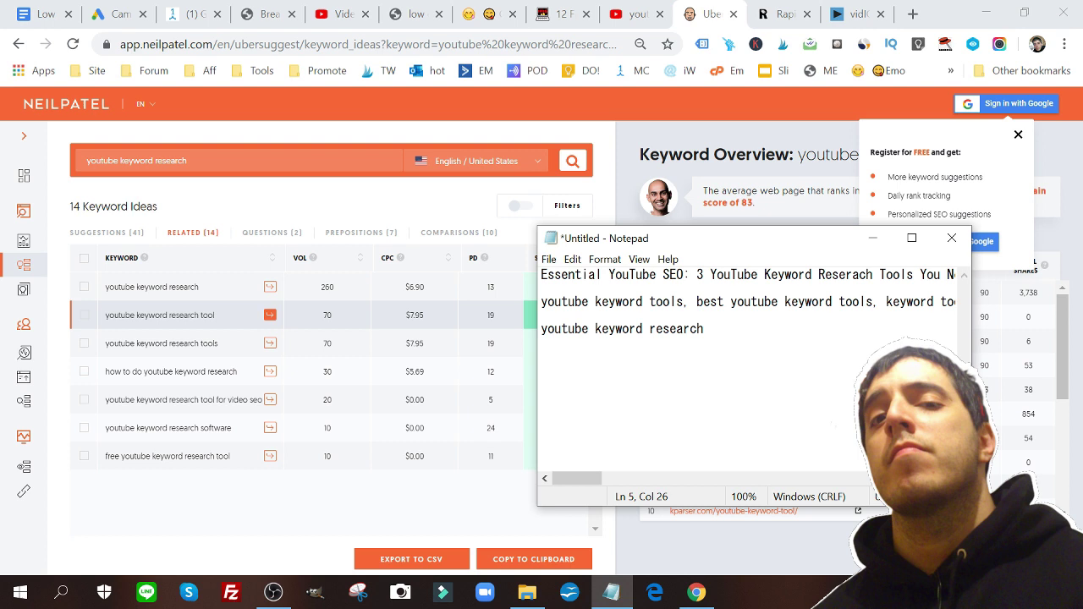
type("tool,")
key("ctrl+shift+Left")
key("ctrl+shift+Left")
key("ctrl+shift+Left")
key("ctrl+shift+Left")
key("ctrl+shift+Left")
key("ctrl+c")
key("BackSpace")
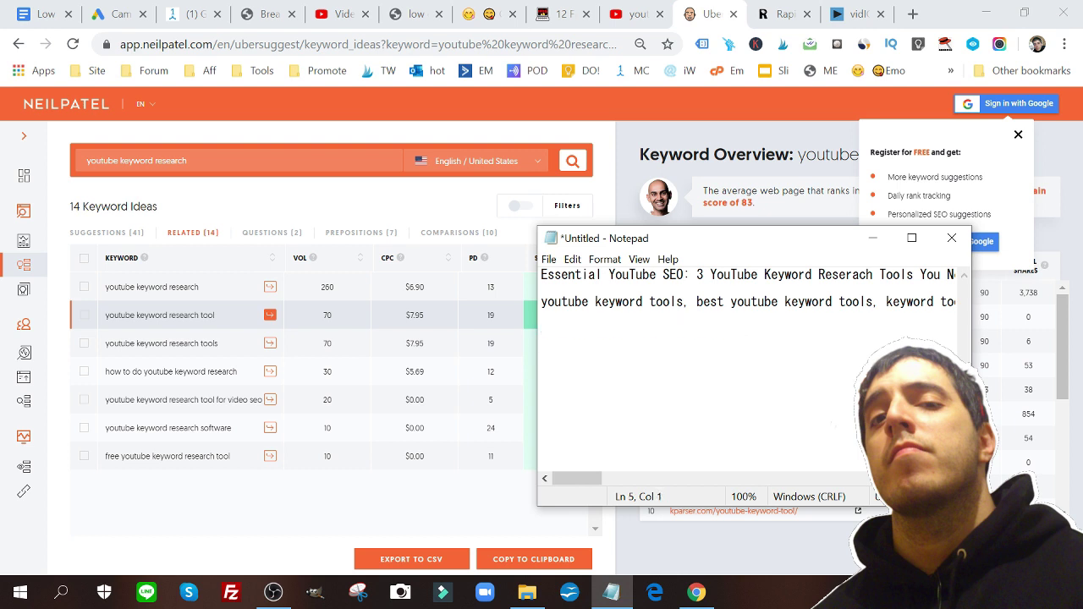
left_click(421, 133)
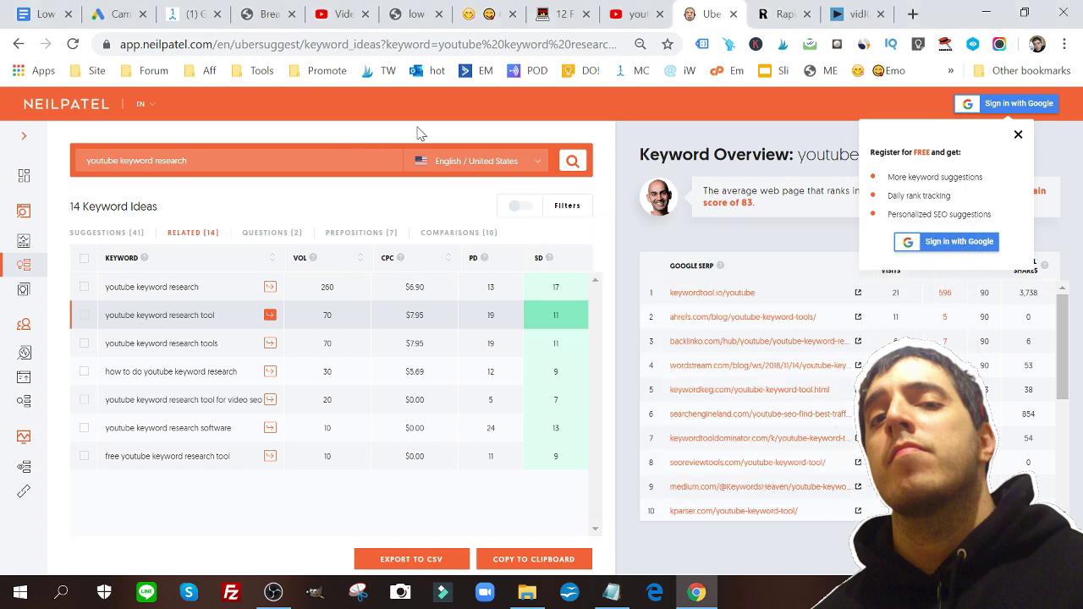
- Generate RapidTags tags for the pasted title 'youtube keyword research' and copy all of them
left_click(778, 8)
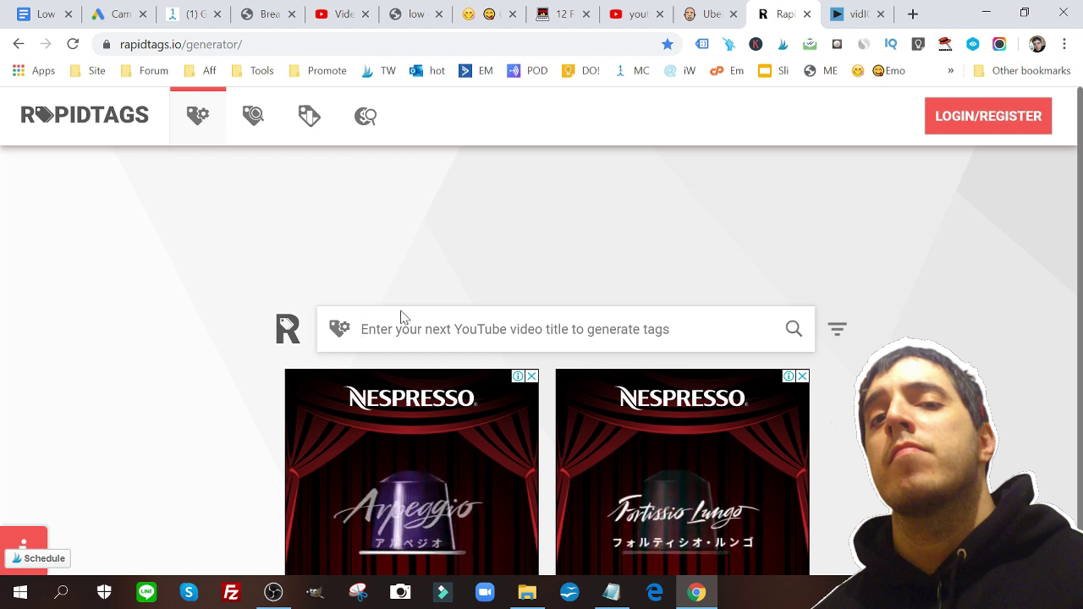
left_click(338, 324)
key("ctrl+v")
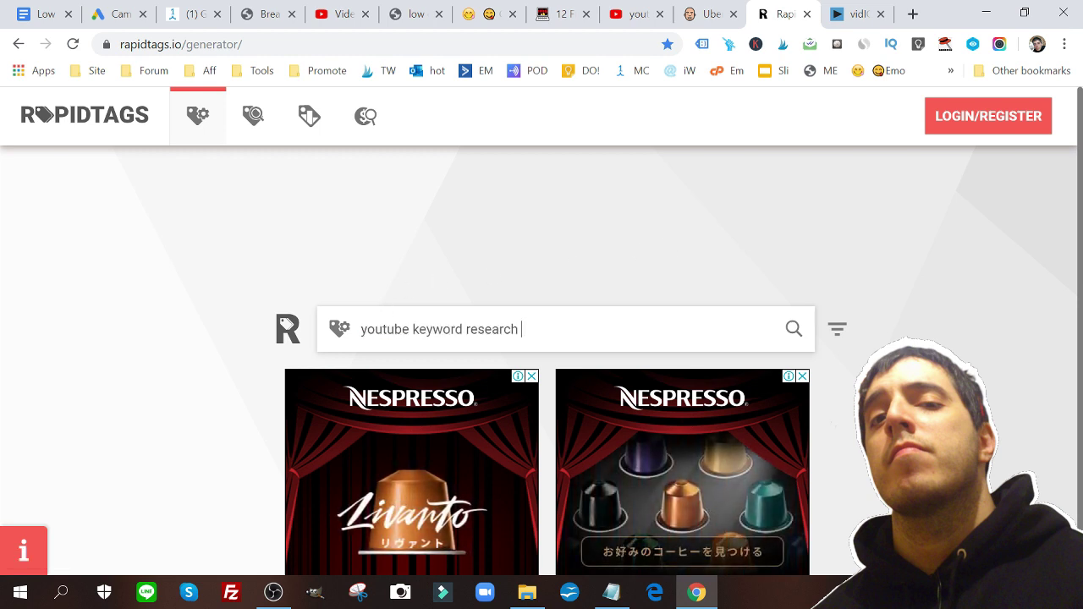
left_click(792, 334)
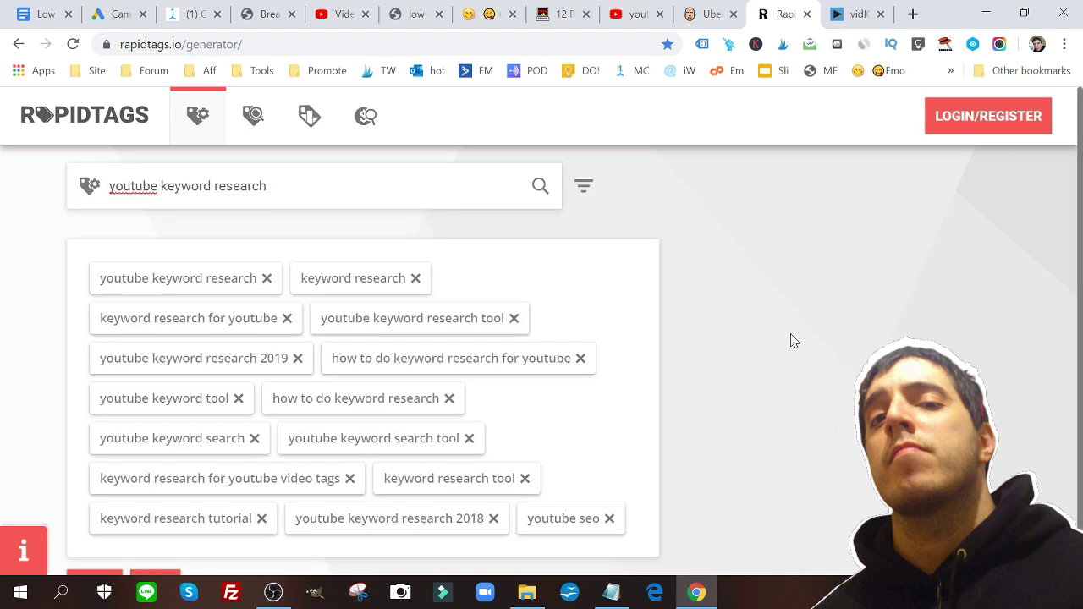
left_click_drag(1080, 271, 1080, 318)
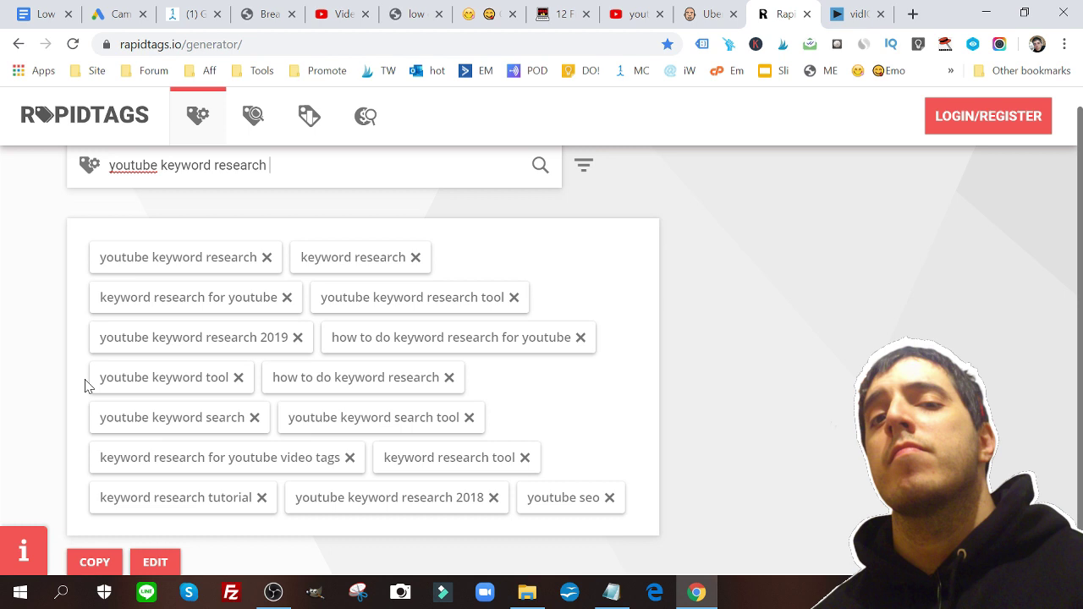
left_click(92, 565)
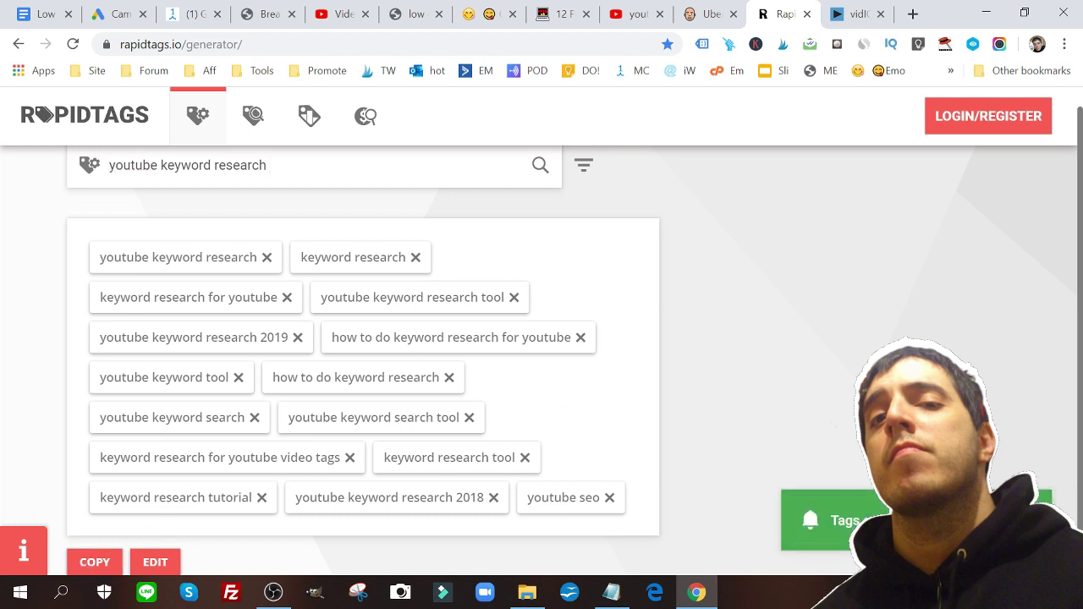
- Compare the RapidTags tag list with the YouTube results, ending on YouTube
left_click(624, 6)
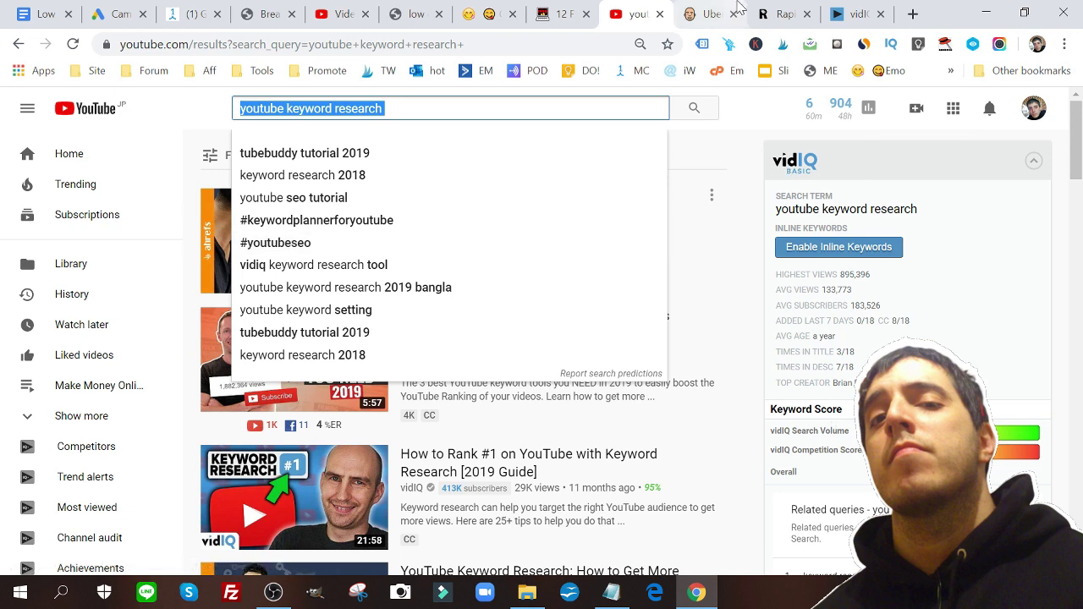
left_click(780, 13)
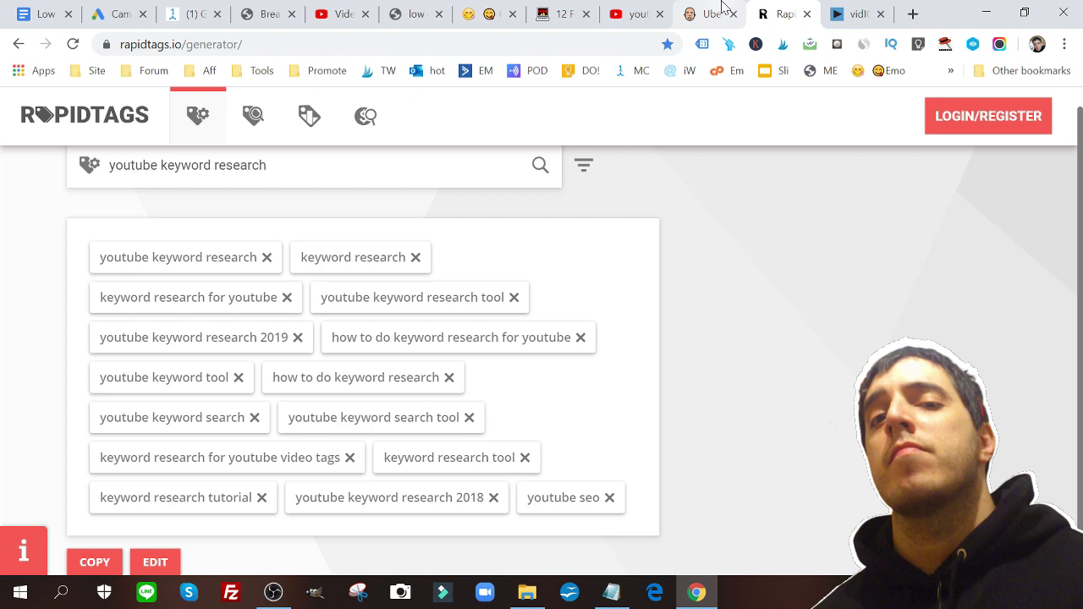
left_click(639, 13)
- Go to YouTube Studio (beta) from the account menu and scroll the Videos uploads list
left_click(1035, 110)
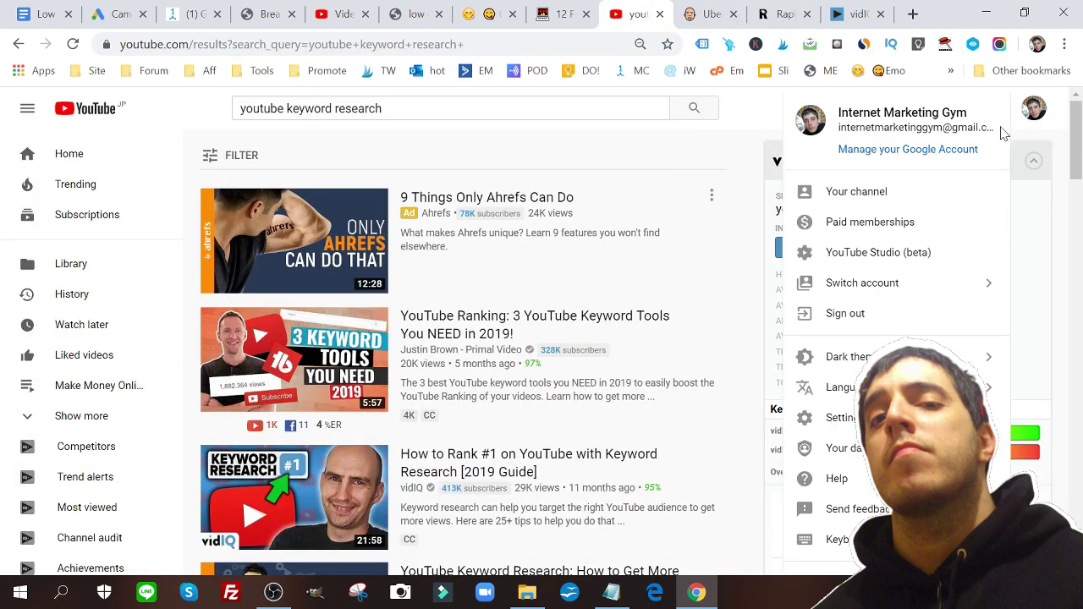
left_click(878, 253)
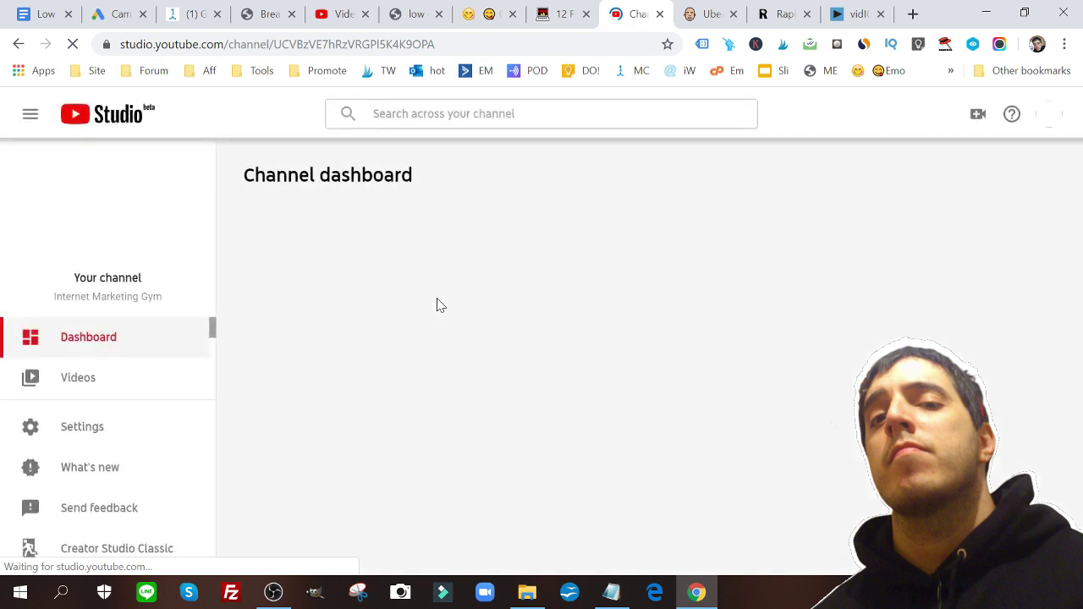
left_click(72, 379)
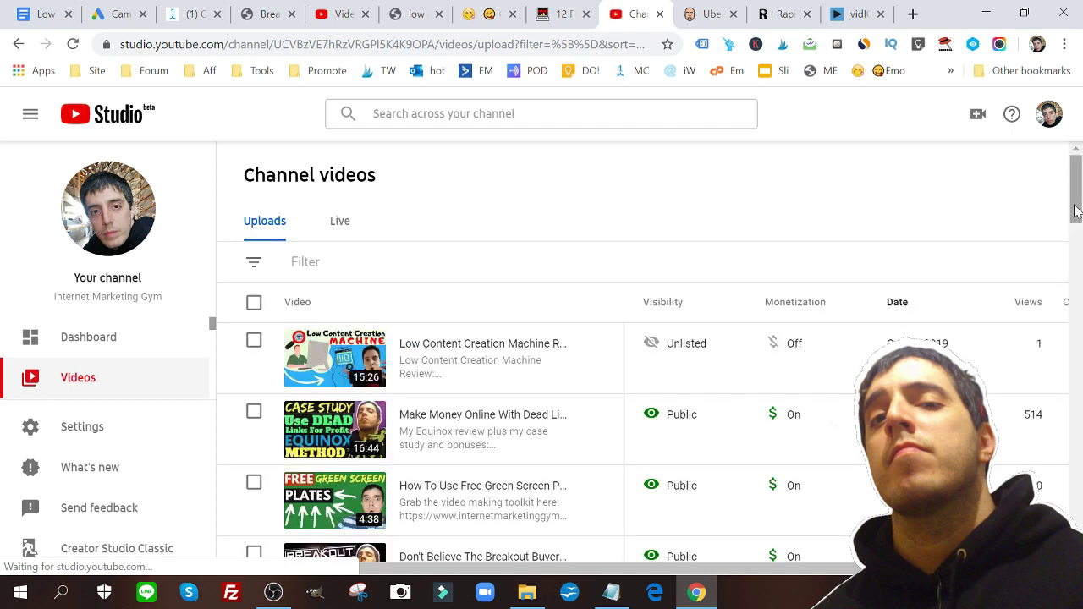
scroll(1081, 228, "down", 5)
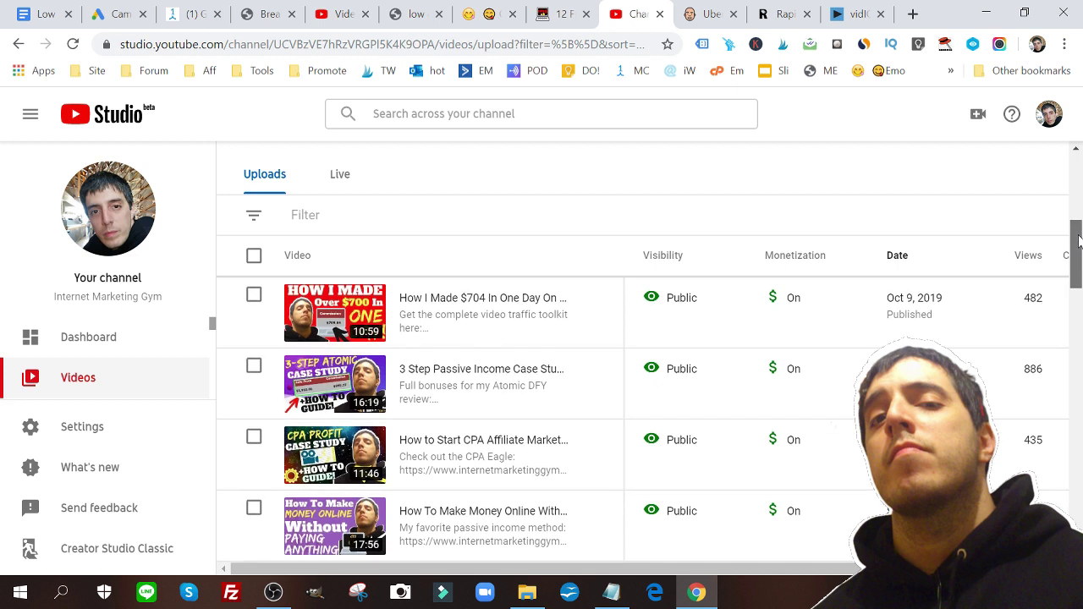
- Open Video details for 'How I Made $704 In One Day On YouTube' and scroll to its tags
left_click(512, 311)
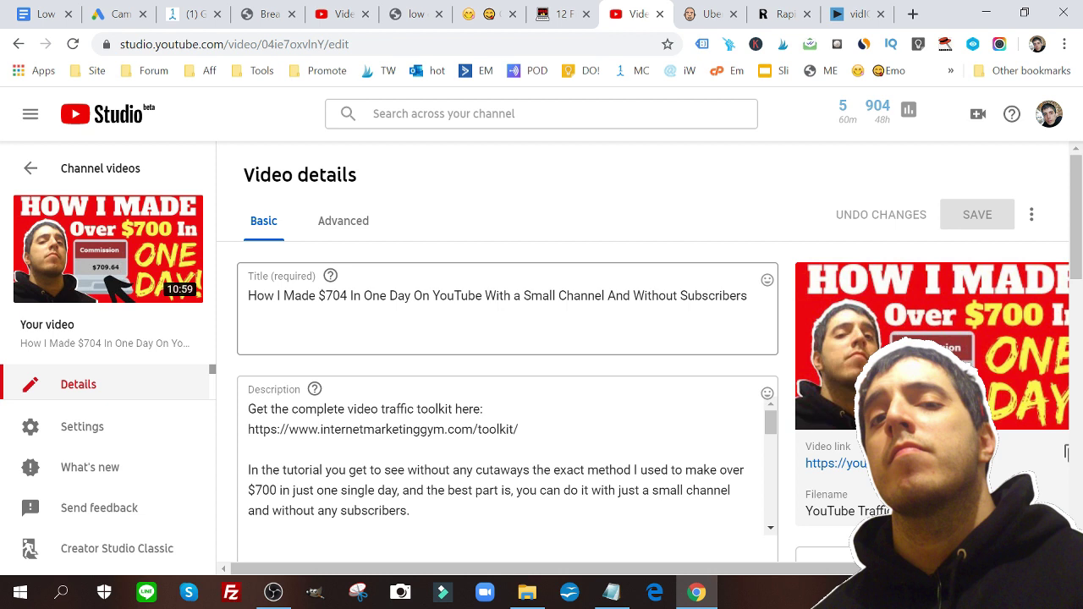
mouse_move(814, 400)
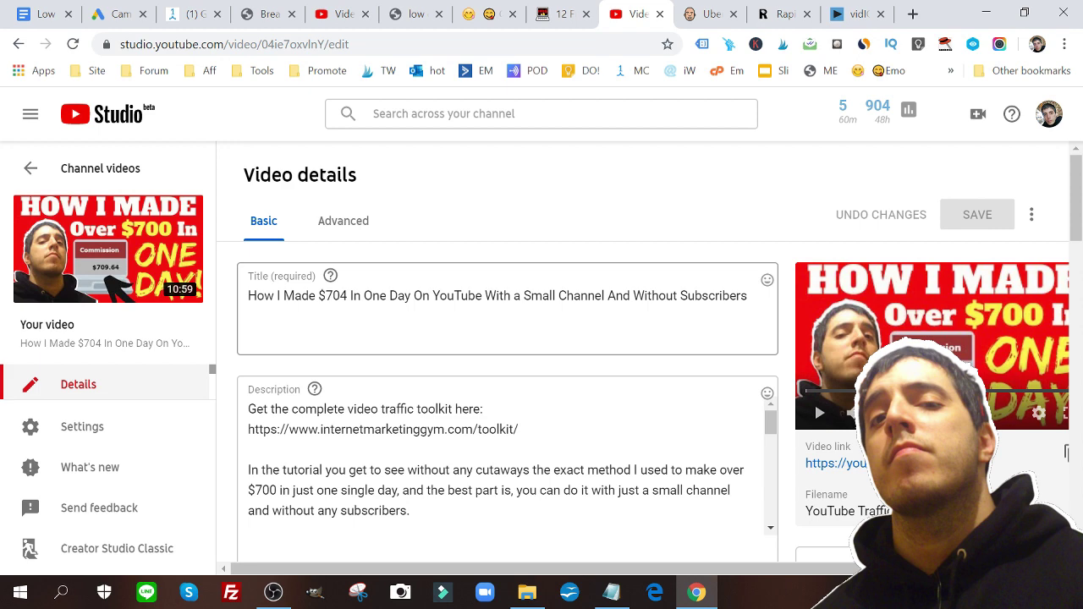
left_click_drag(1078, 198, 1079, 329)
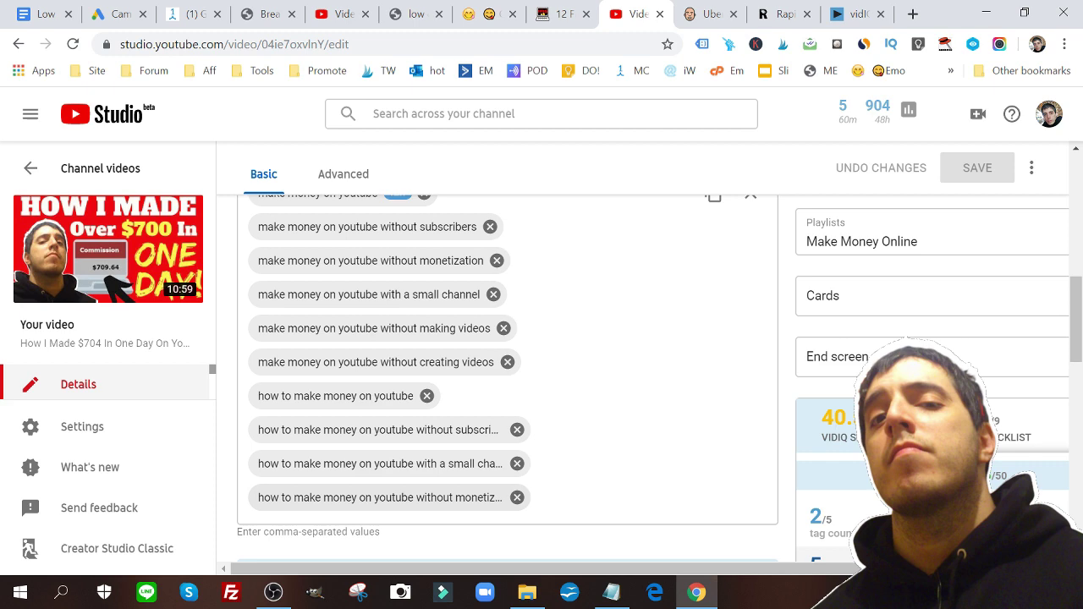
mouse_move(1079, 362)
left_mouse_down()
mouse_move(1079, 340)
mouse_move(1081, 349)
left_mouse_up()
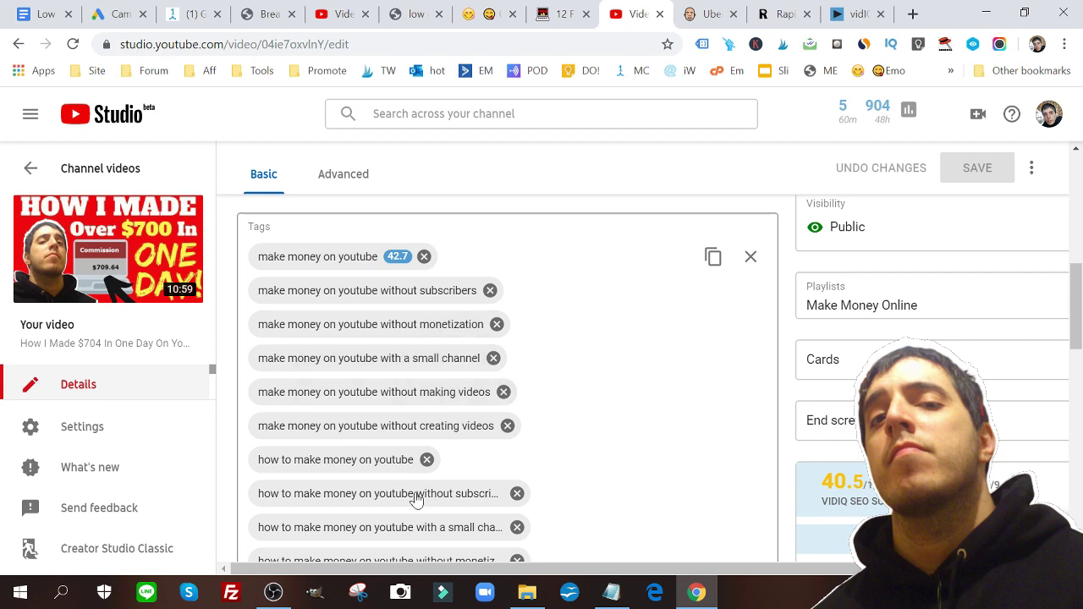
- Compare the video's tags with RapidTags and Ubersuggest suggestions, then highlight the keyword phrase in its title
left_click(791, 12)
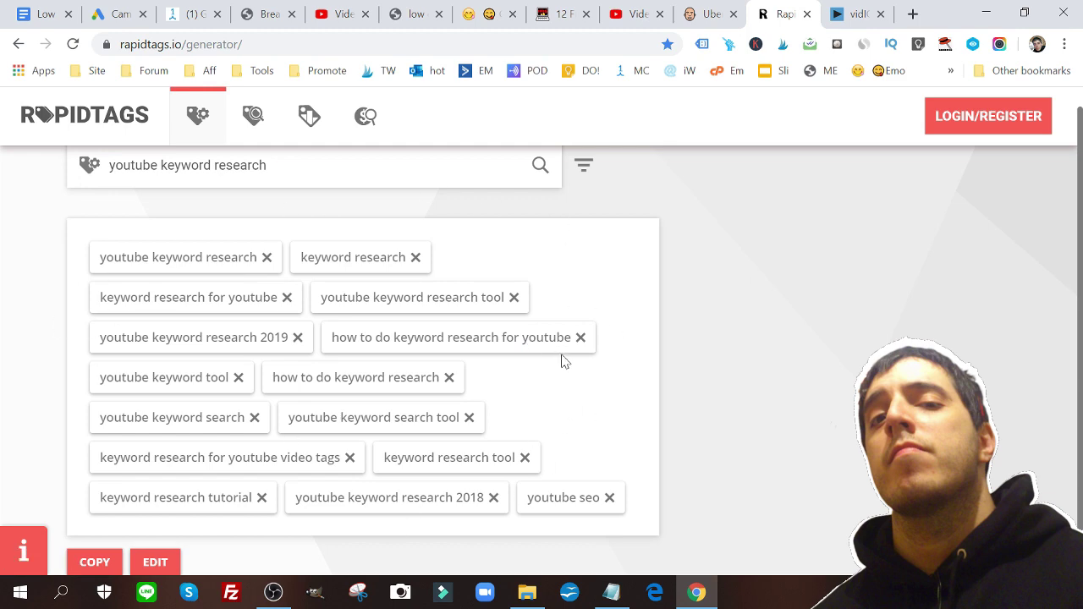
left_click(686, 11)
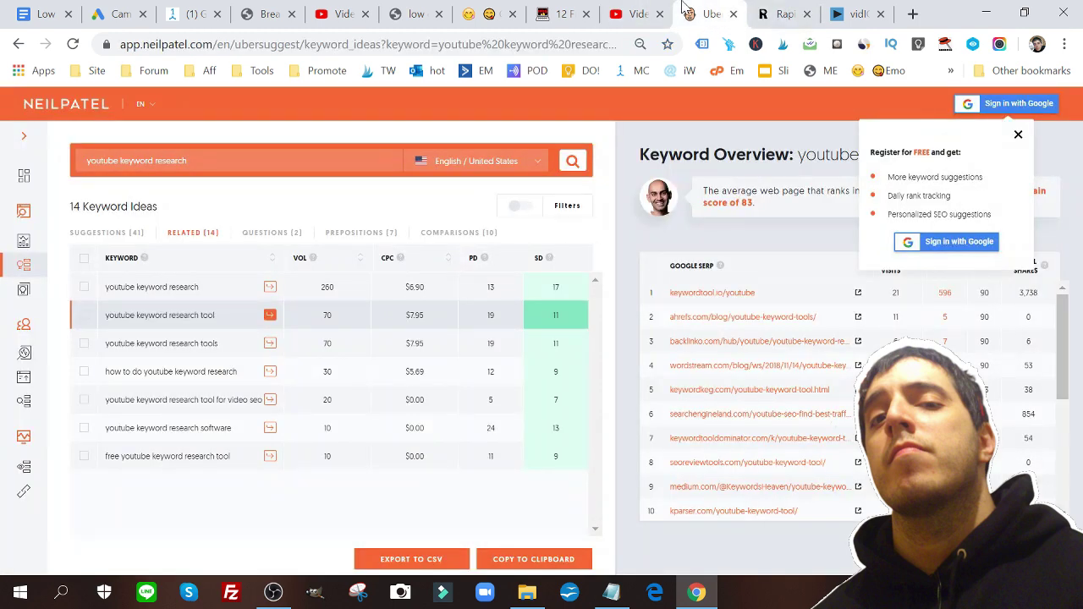
left_click(780, 13)
left_click(692, 10)
left_click(644, 13)
scroll(1079, 322, "up", 5)
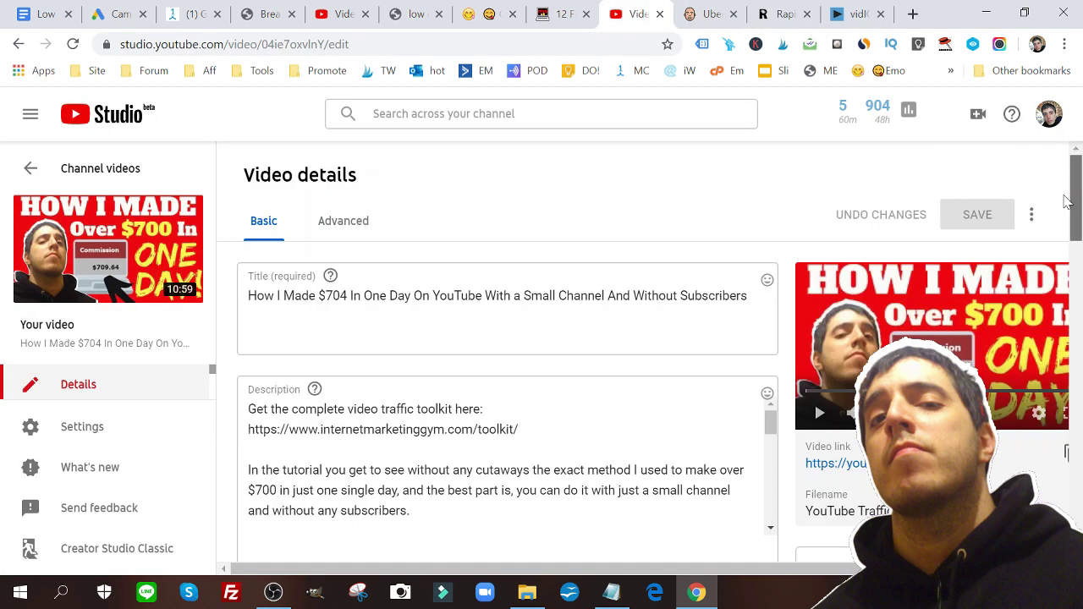
left_click_drag(460, 295, 676, 296)
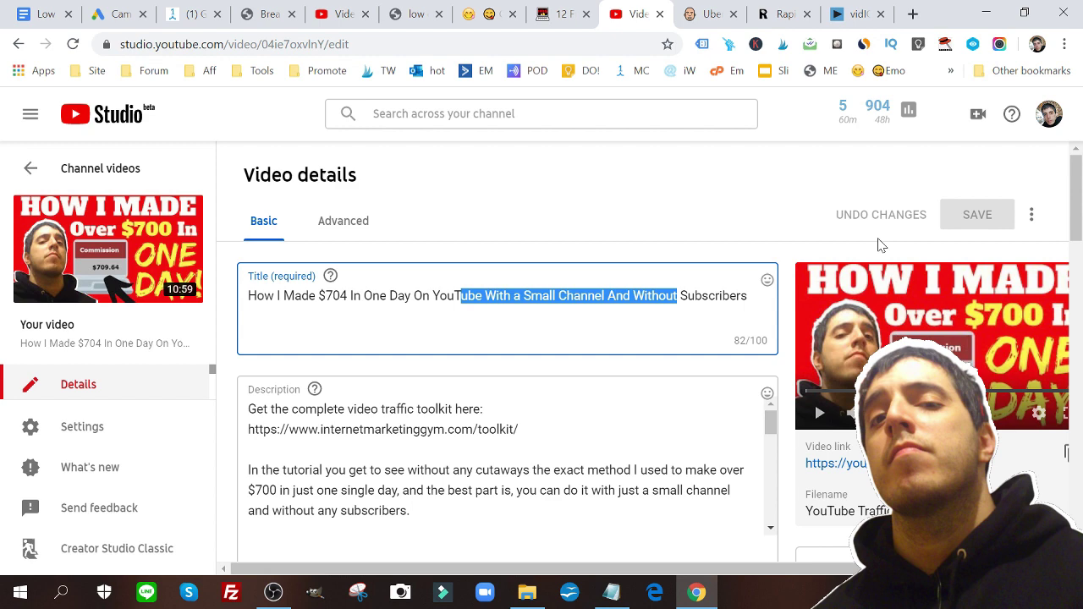
left_click_drag(1077, 161, 1079, 318)
scroll(524, 404, "up", 2)
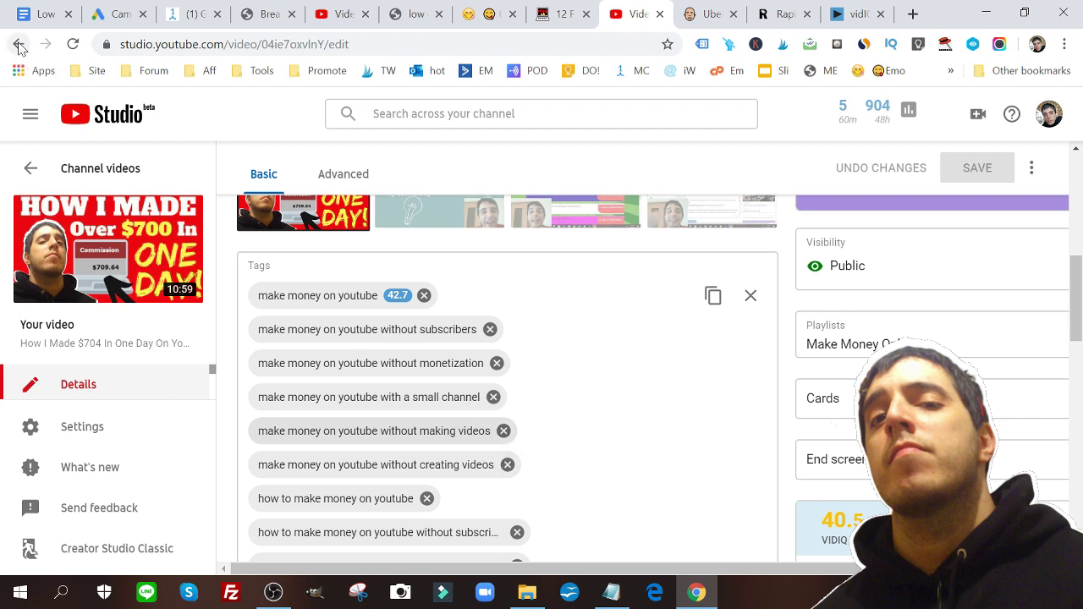
- Load youtube.com in the emoji site's tab via the address bar
left_click(558, 13)
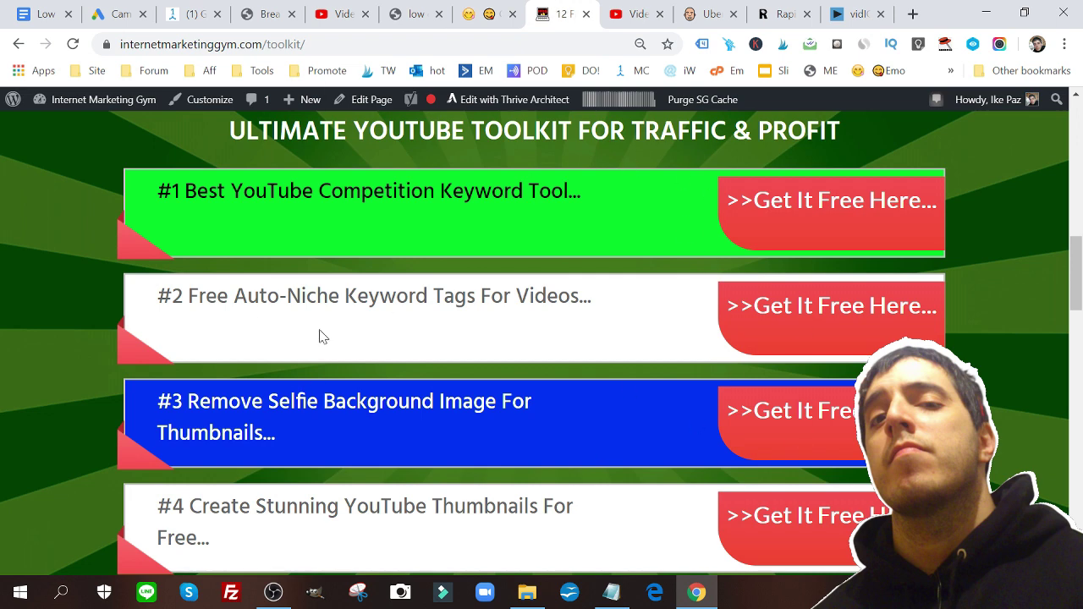
left_click(495, 13)
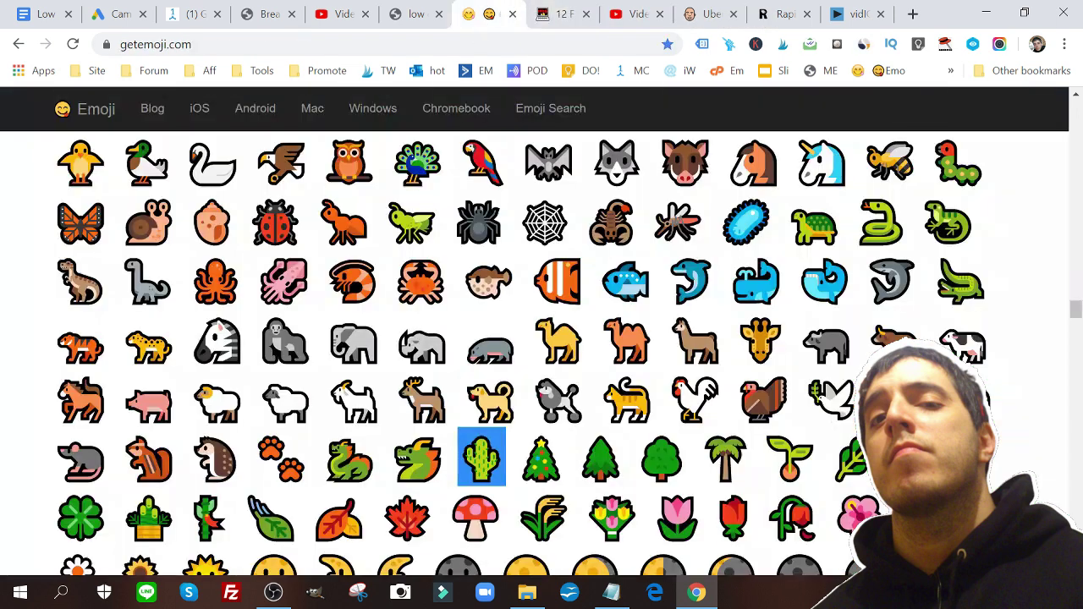
key("ctrl+l")
type("yo")
key("Return")
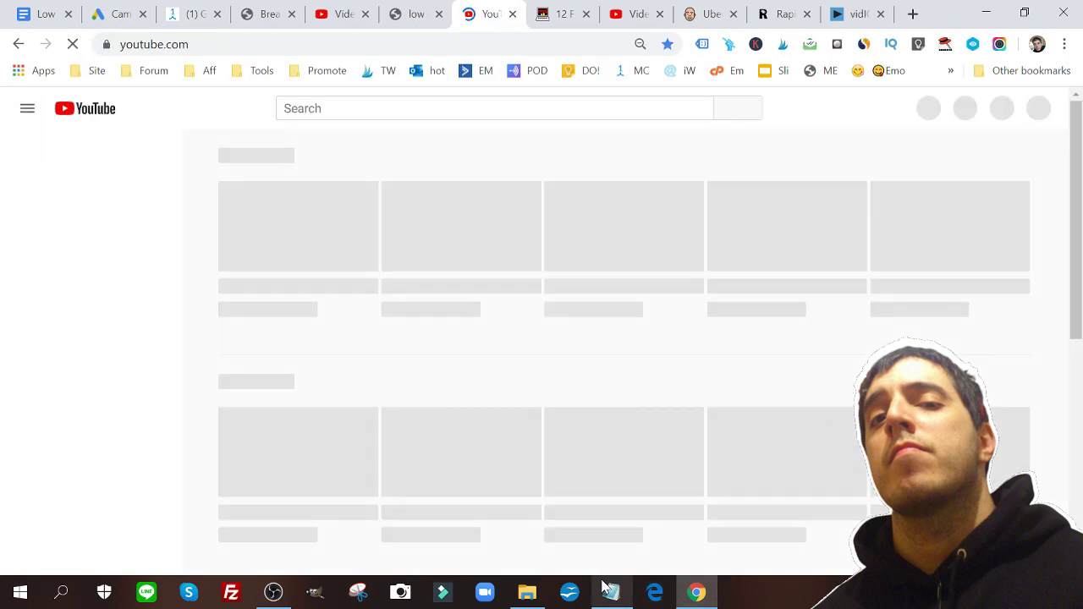
- Type 'youtube keyword' in the YouTube search box and choose the 'youtube keyword research' suggestion
left_click(611, 592)
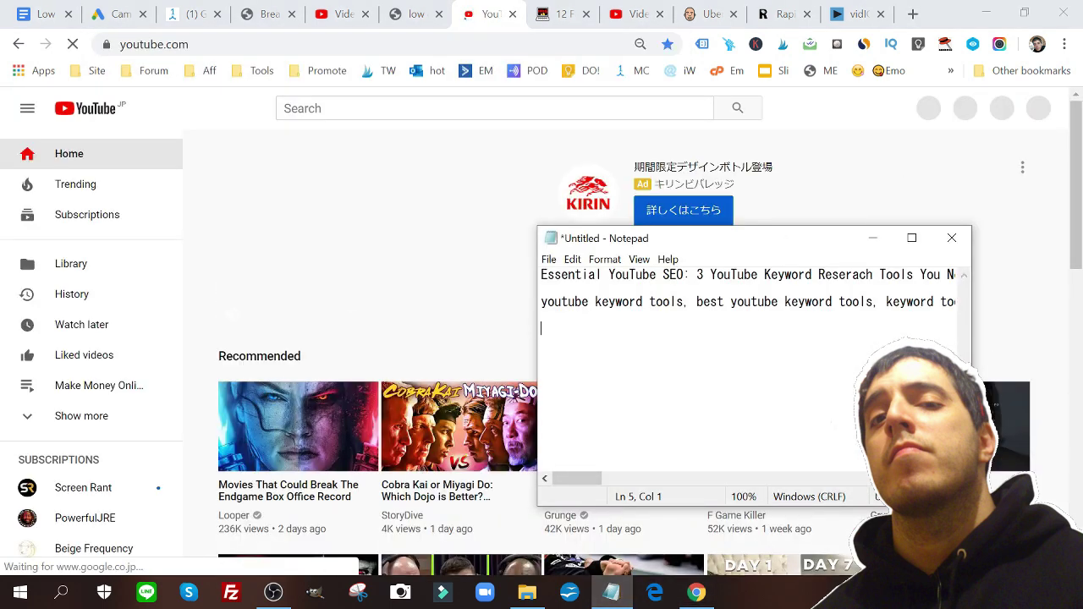
left_click(362, 118)
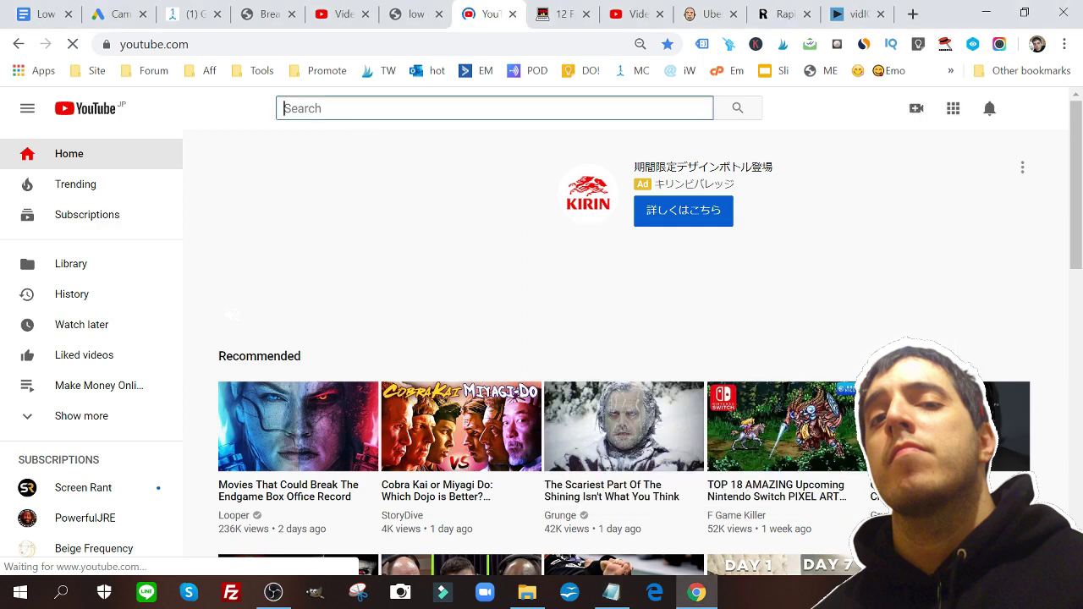
type("keyo")
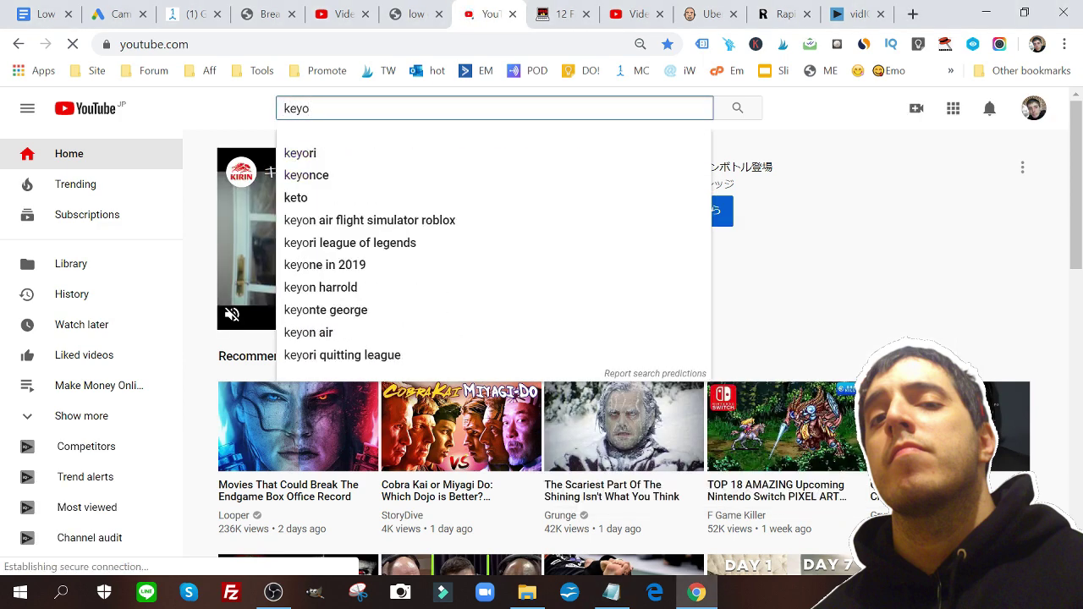
key("BackSpace")
type("word")
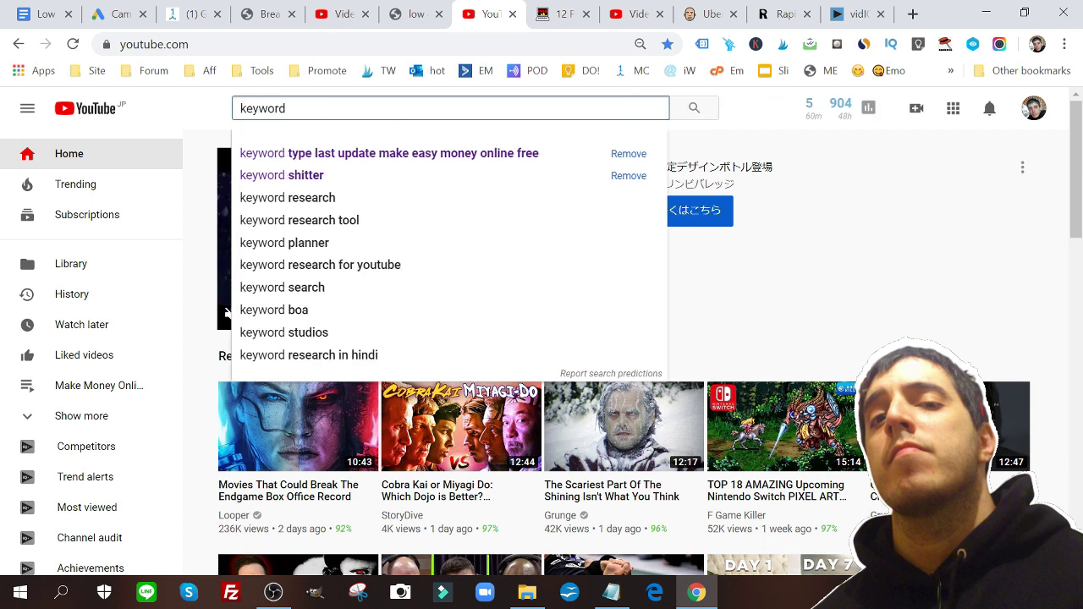
left_click(241, 108)
type("youtu")
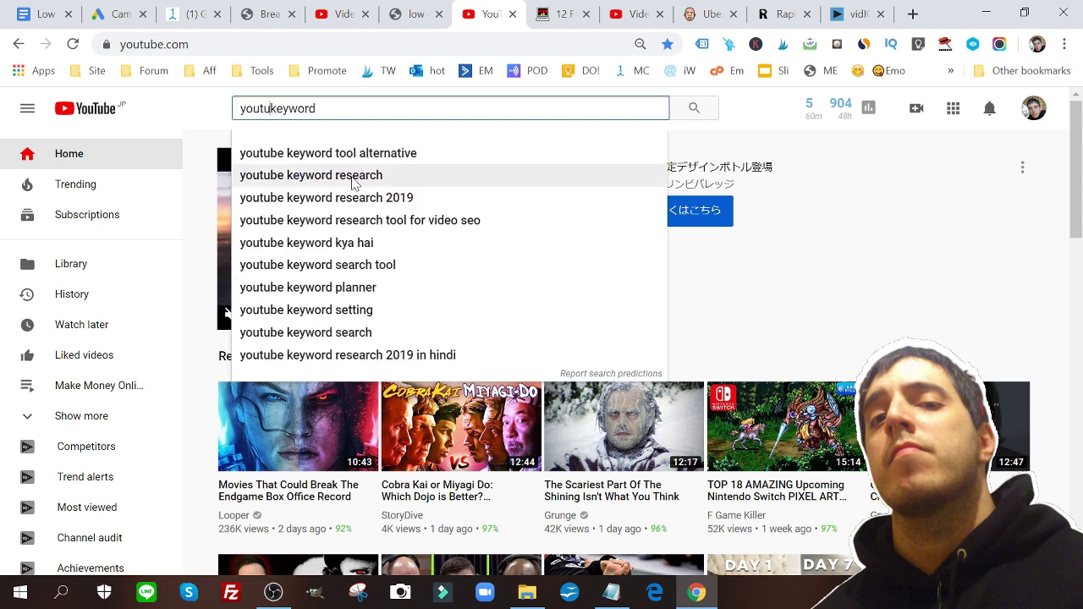
left_click(352, 180)
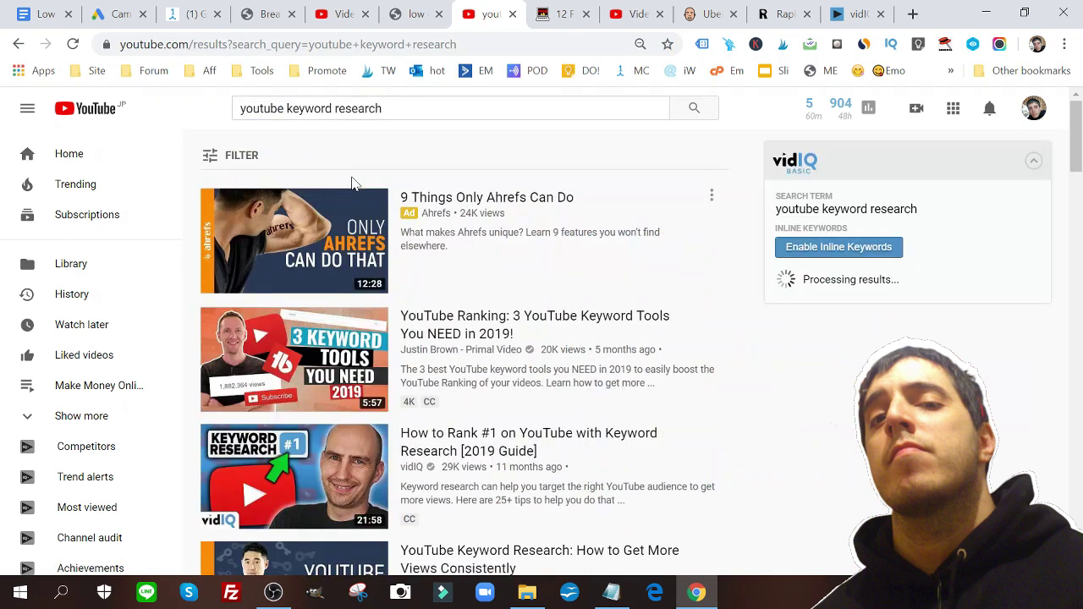
- Look over the vidIQ sign-up page and the free tools toolkit page
left_click(846, 9)
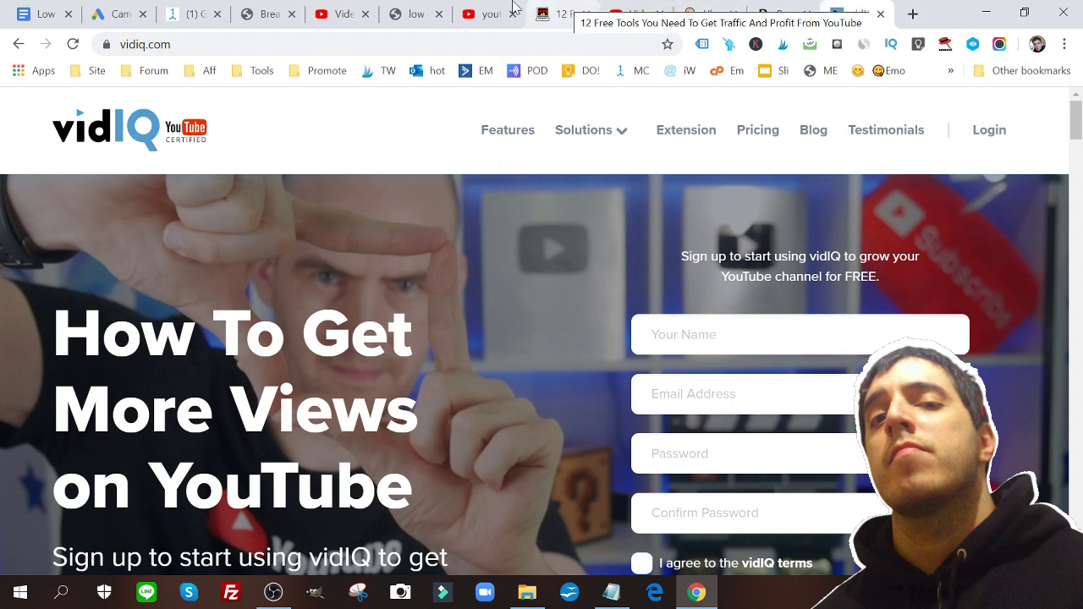
left_click(556, 14)
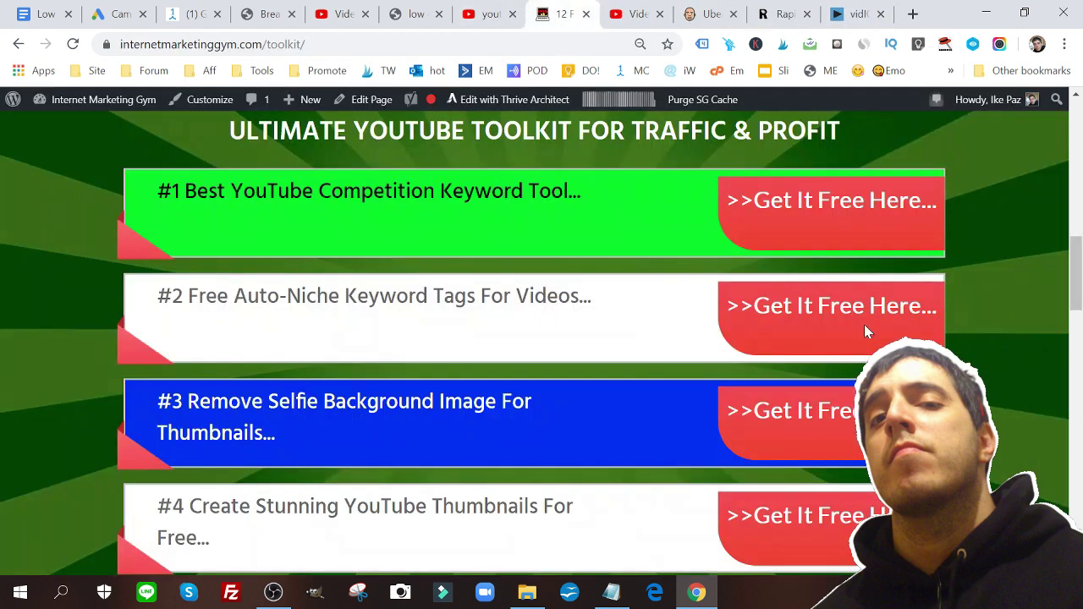
left_click(820, 24)
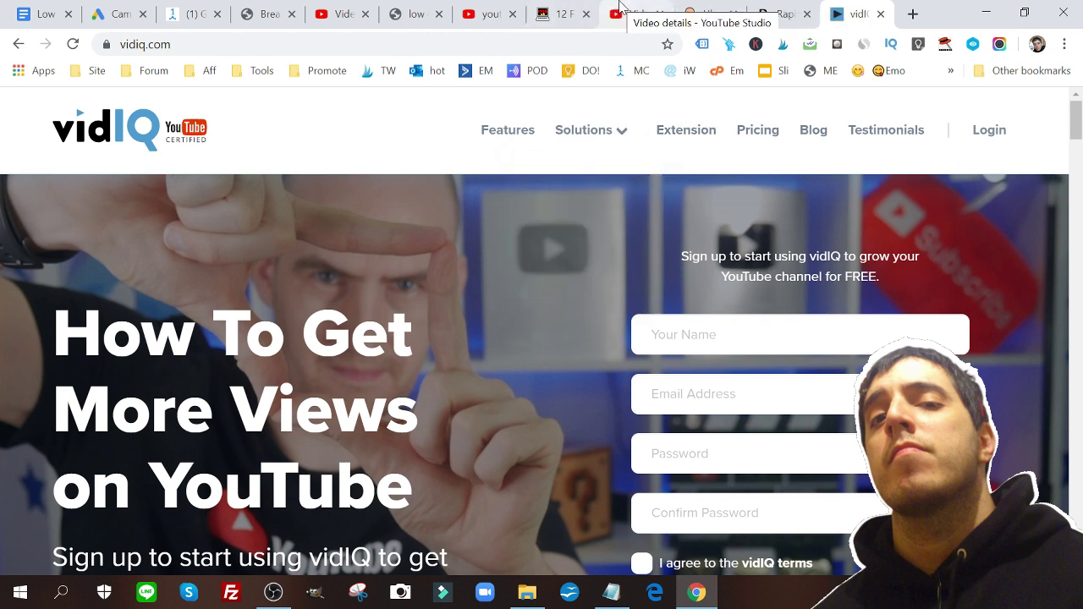
- Scroll the 'youtube keyword research' results and select the query to show search suggestions
left_click(489, 14)
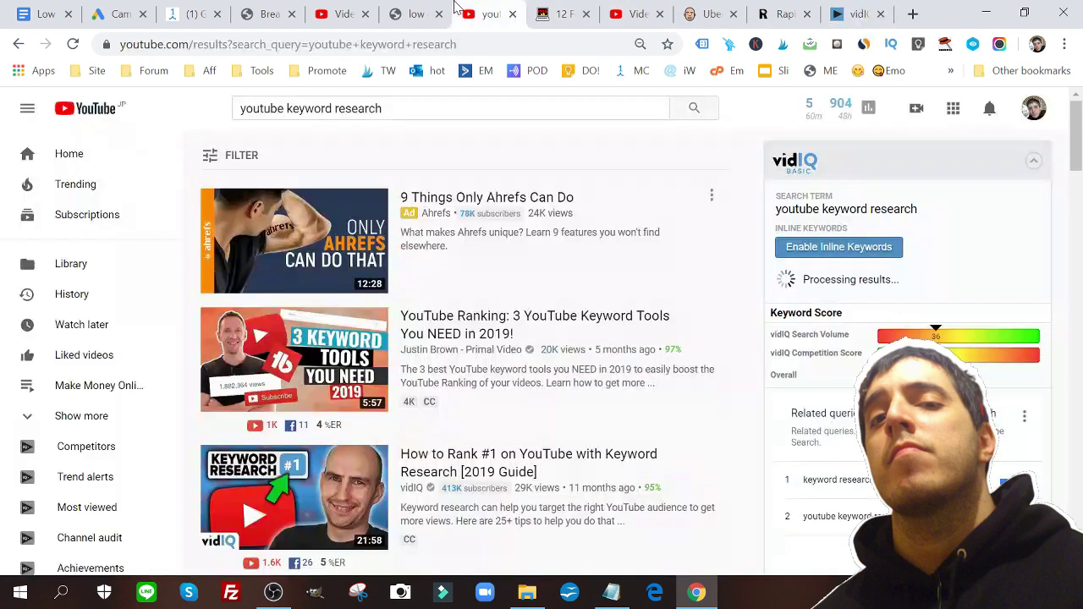
scroll(1079, 227, "down", 3)
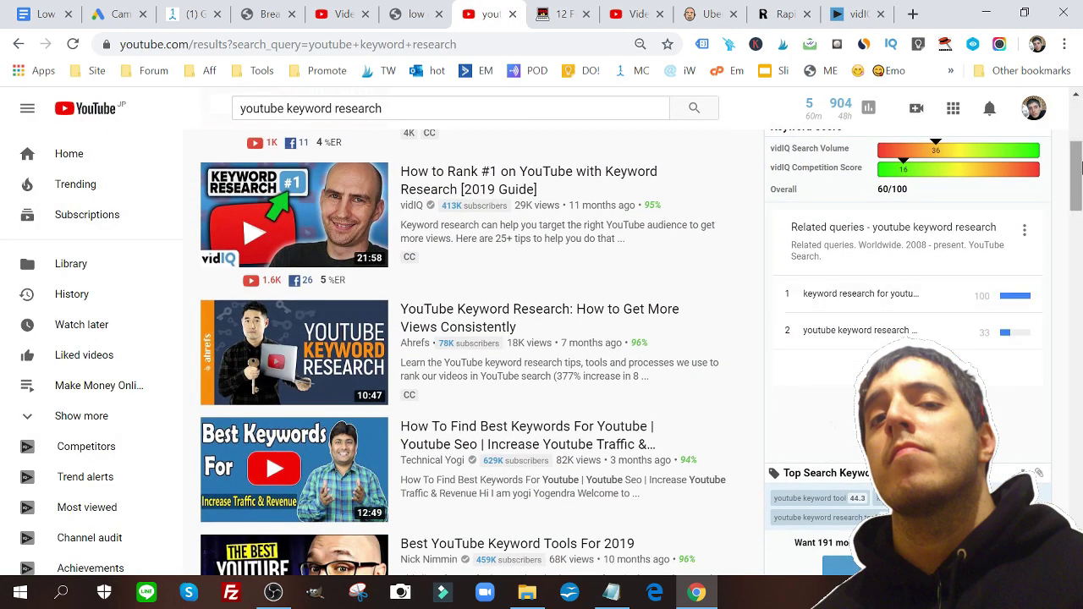
left_click_drag(1080, 167, 1080, 117)
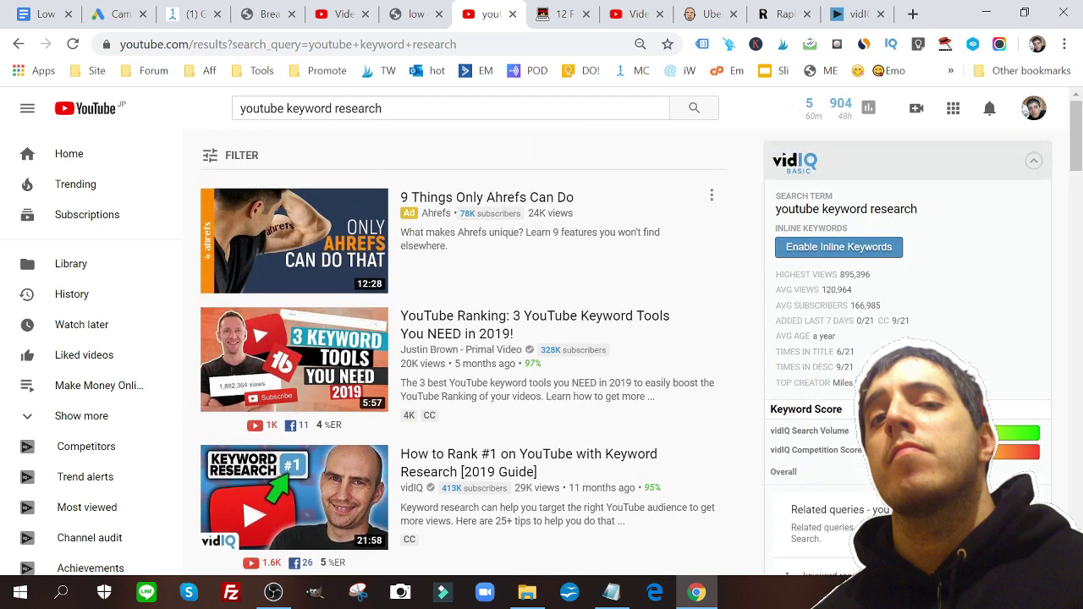
triple_click(339, 108)
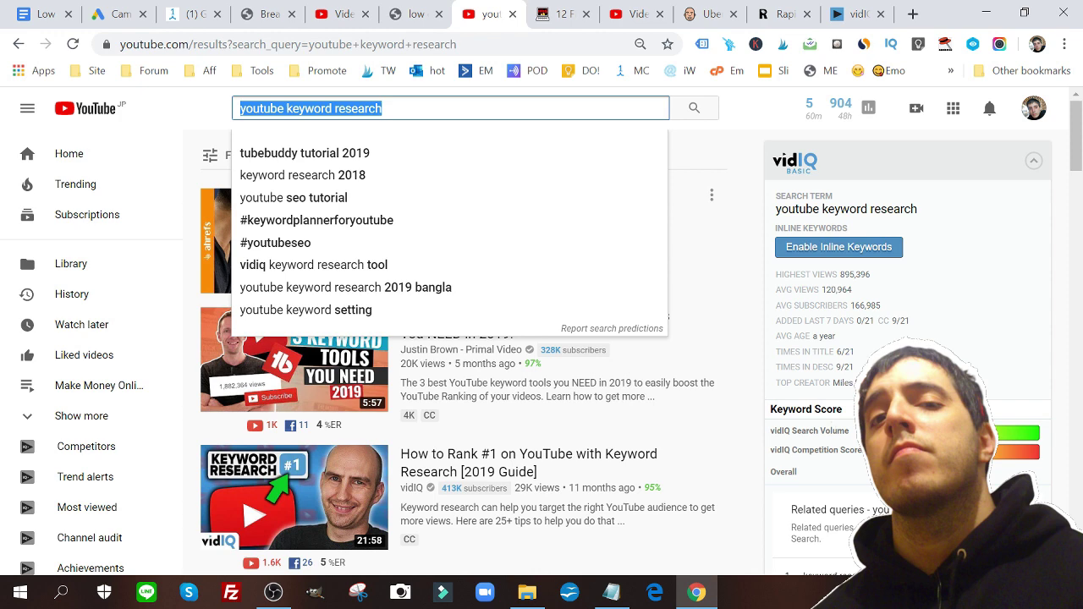
- Dismiss the suggestions and open 'YouTube Ranking: 3 YouTube Keyword Tools You NEED in 2019!'
left_click(730, 272)
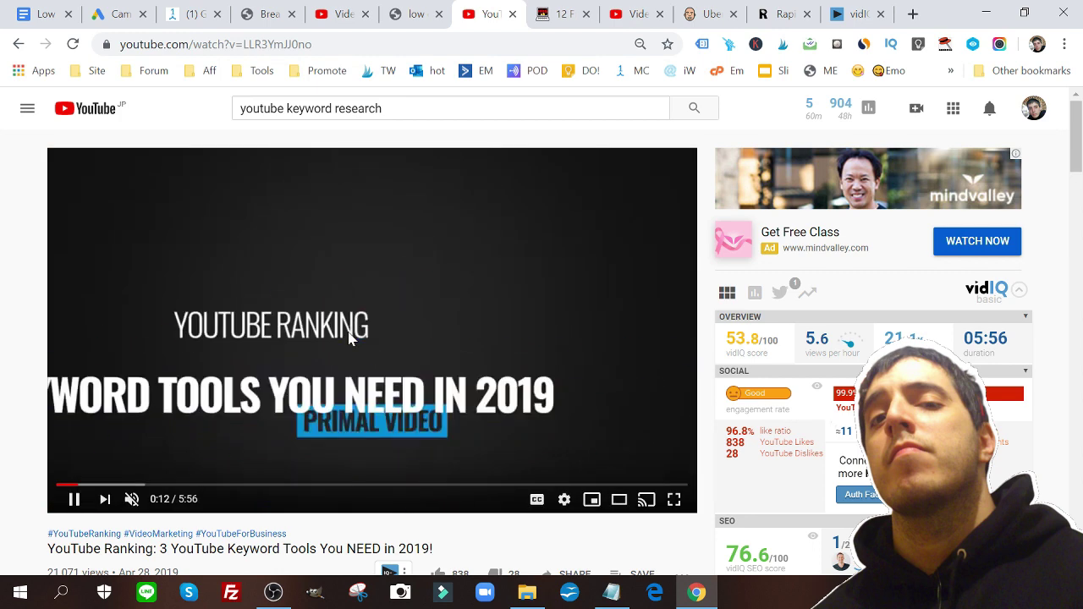
- Pause the video, copy its vidIQ tags ('youtube keyword tools, best youtube keyword tools…'), and switch to Notepad
left_click(349, 331)
scroll(1073, 156, "down", 3)
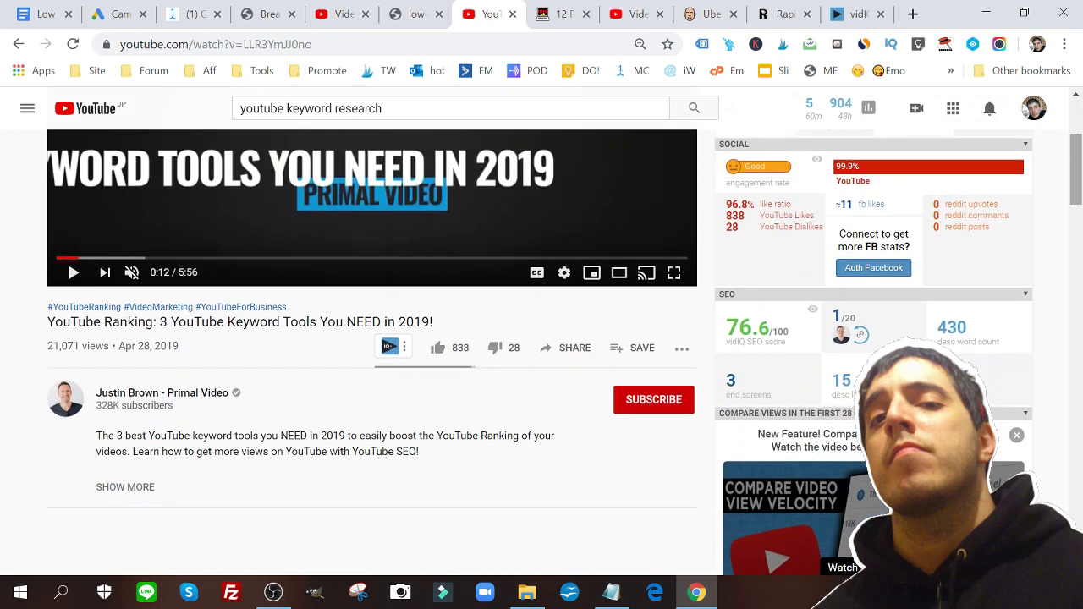
scroll(541, 339, "down", 5)
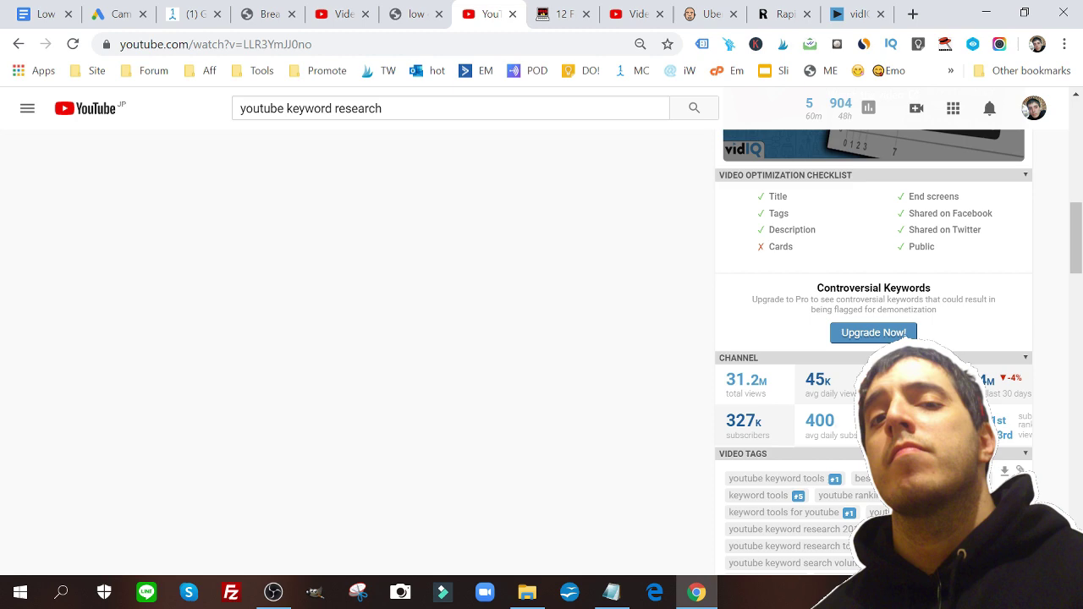
scroll(795, 217, "down", 4)
scroll(795, 218, "up", 1)
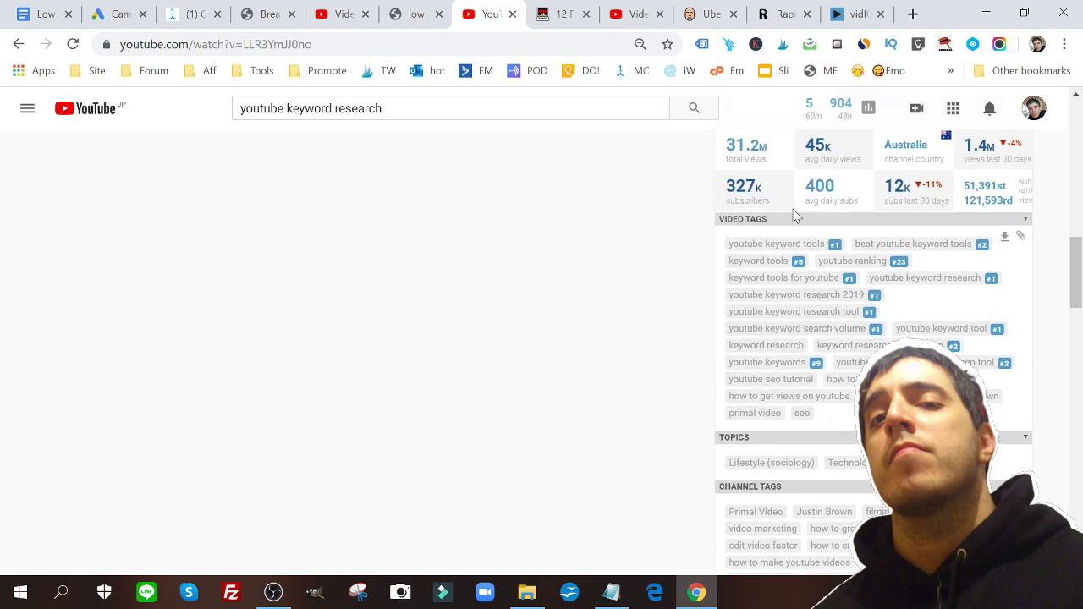
scroll(788, 280, "down", 4)
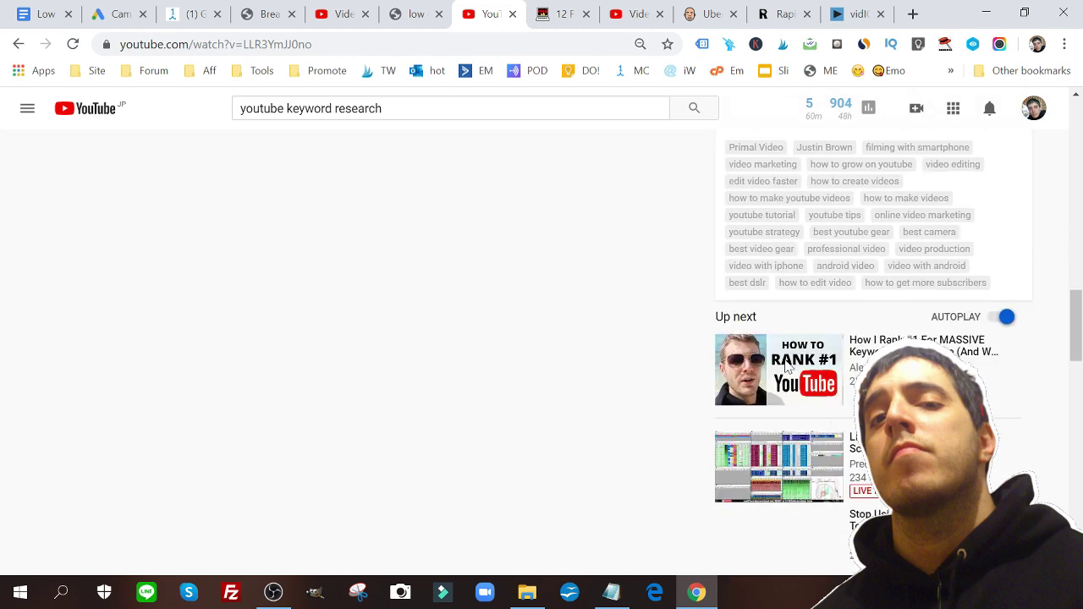
scroll(795, 356, "up", 3)
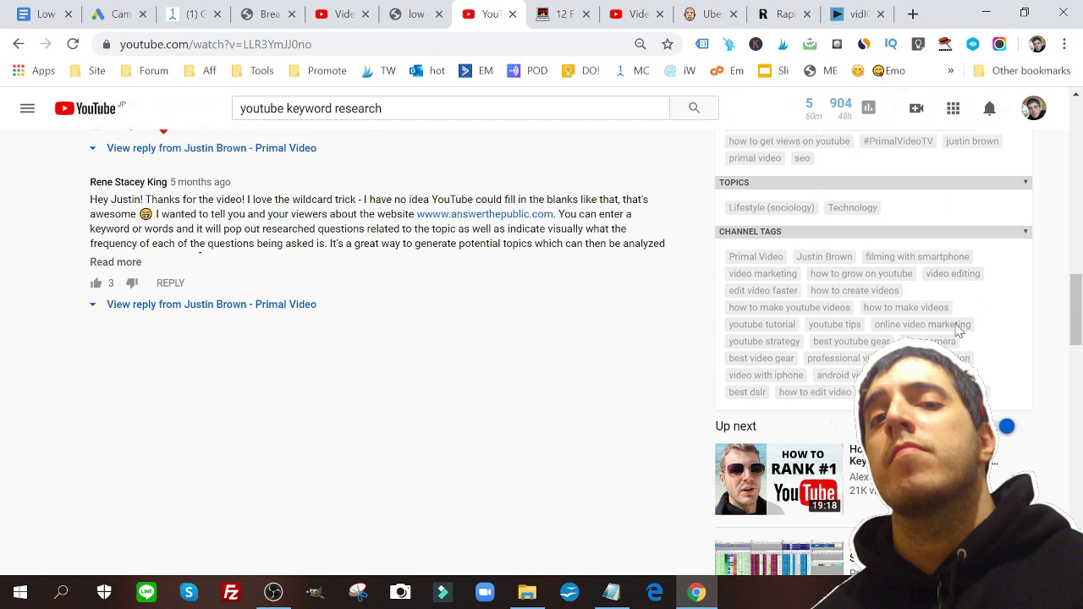
scroll(959, 330, "up", 3)
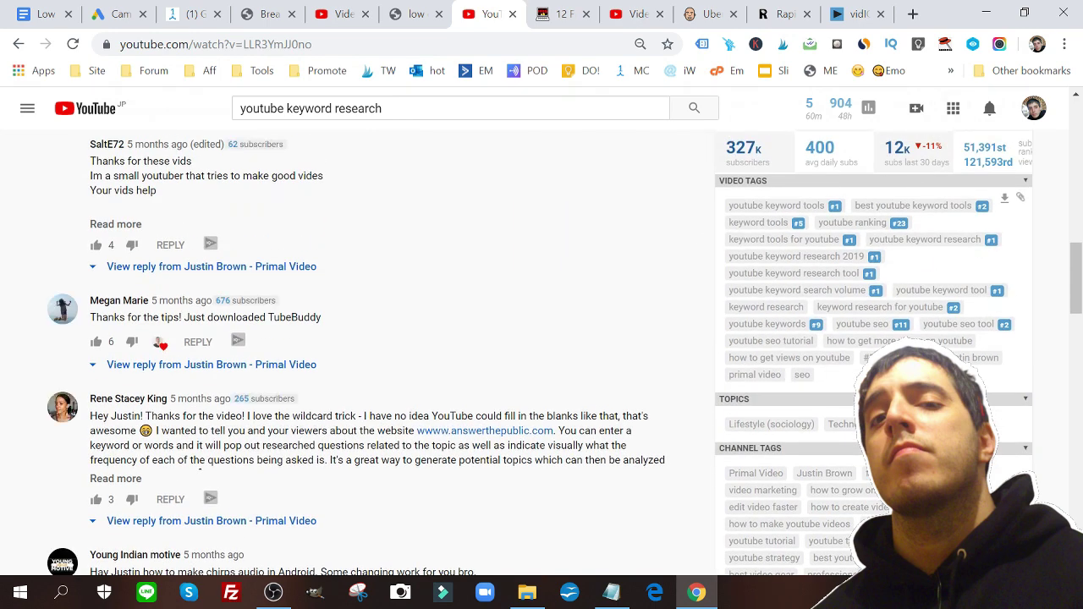
left_click(1021, 197)
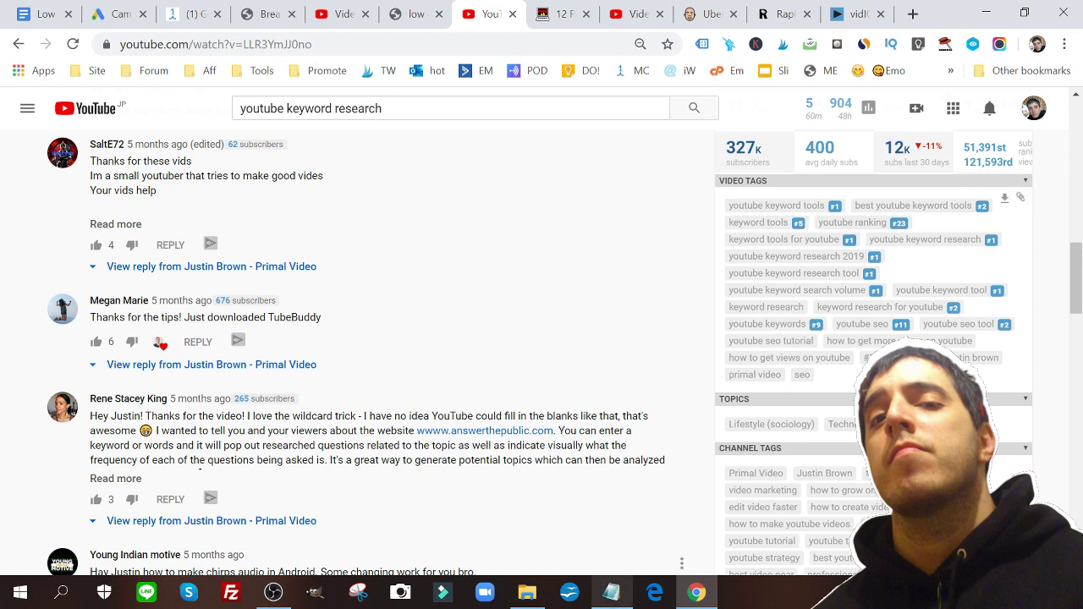
left_click(612, 592)
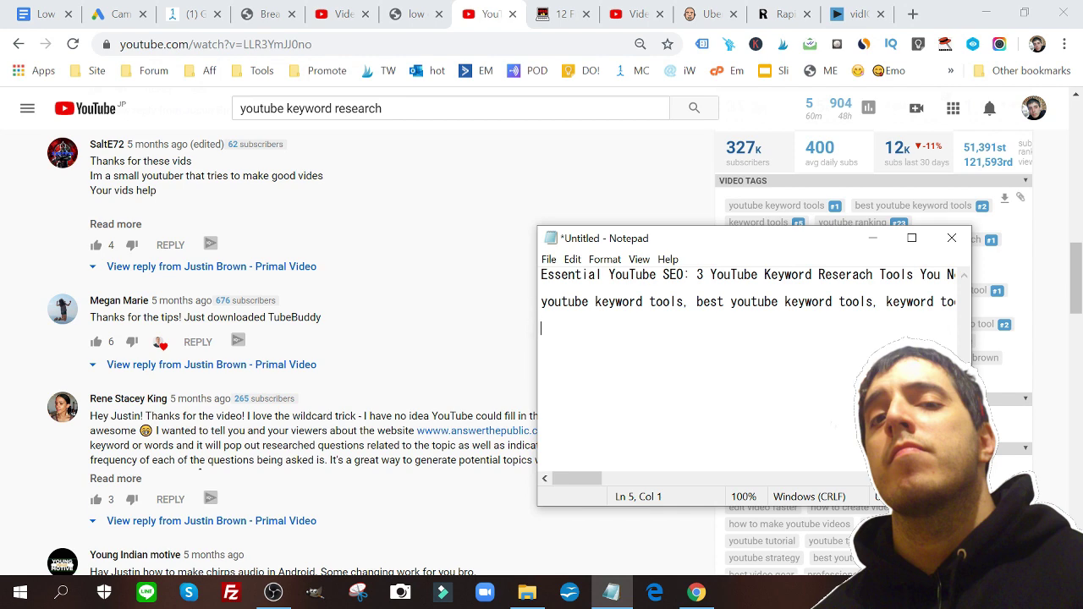
left_click(514, 329)
scroll(1076, 203, "up", 1)
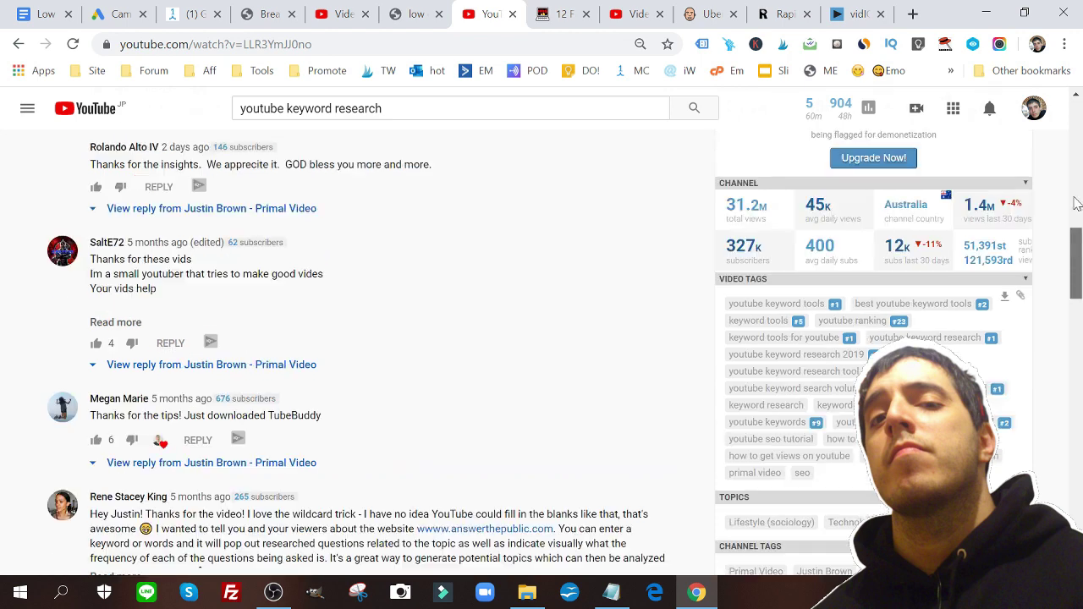
scroll(1076, 203, "up", 8)
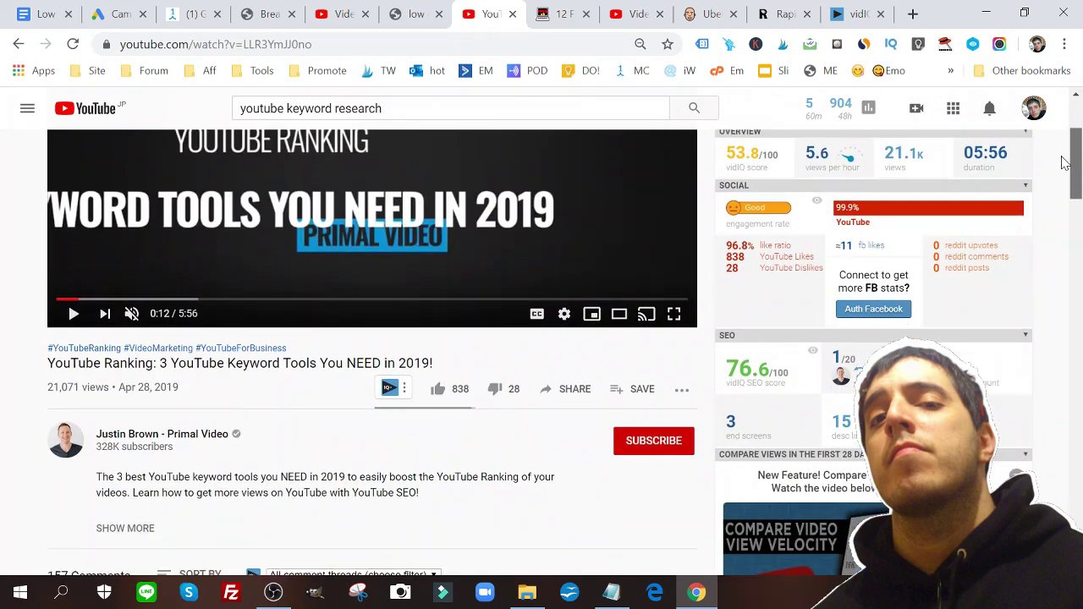
double_click(364, 359)
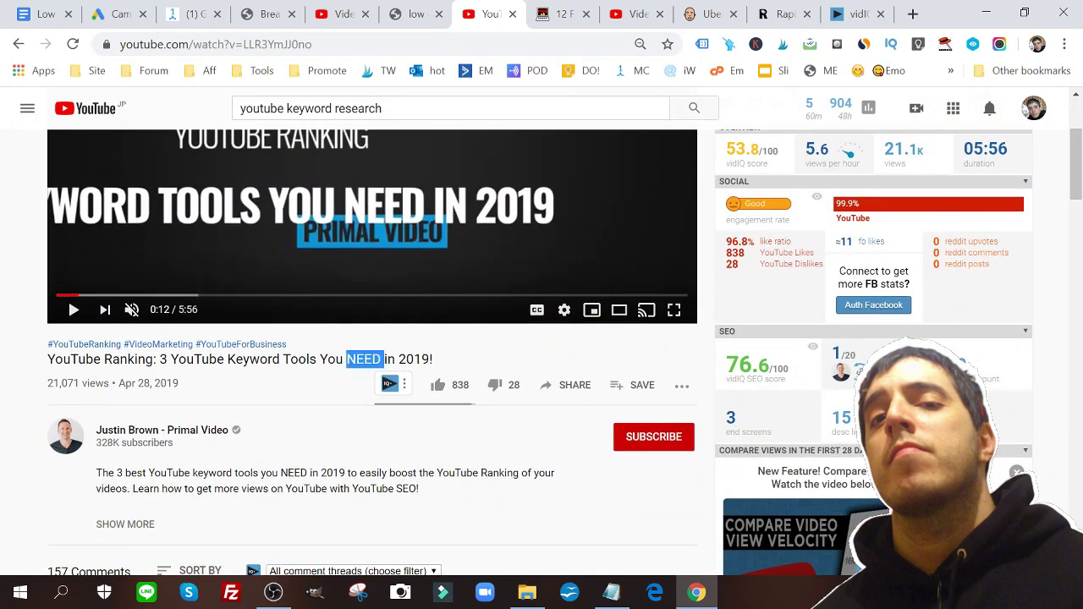
triple_click(363, 359)
left_click(364, 358)
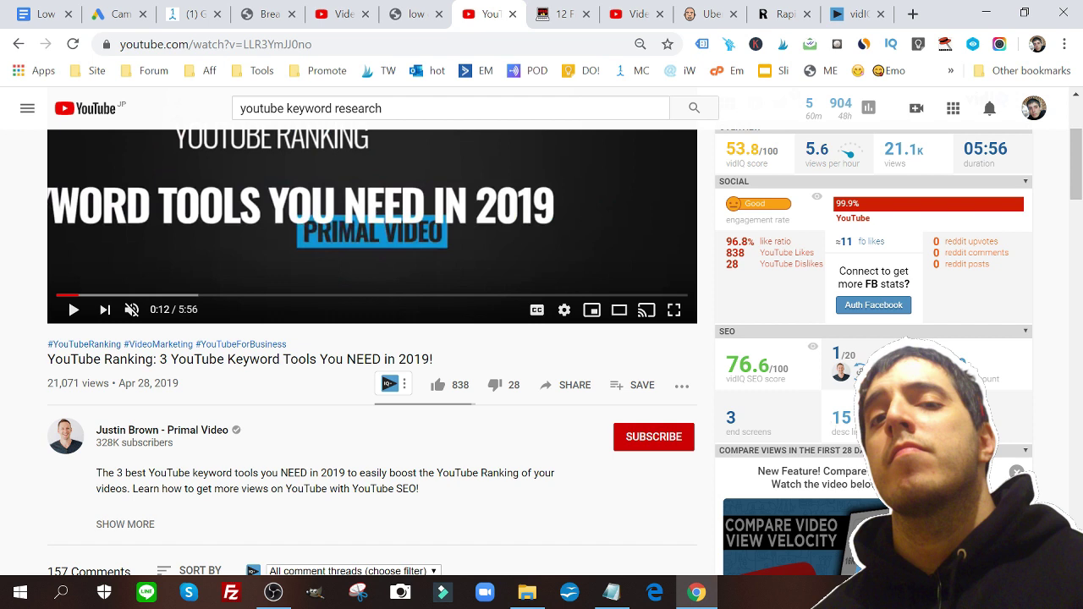
left_click_drag(160, 359, 442, 364)
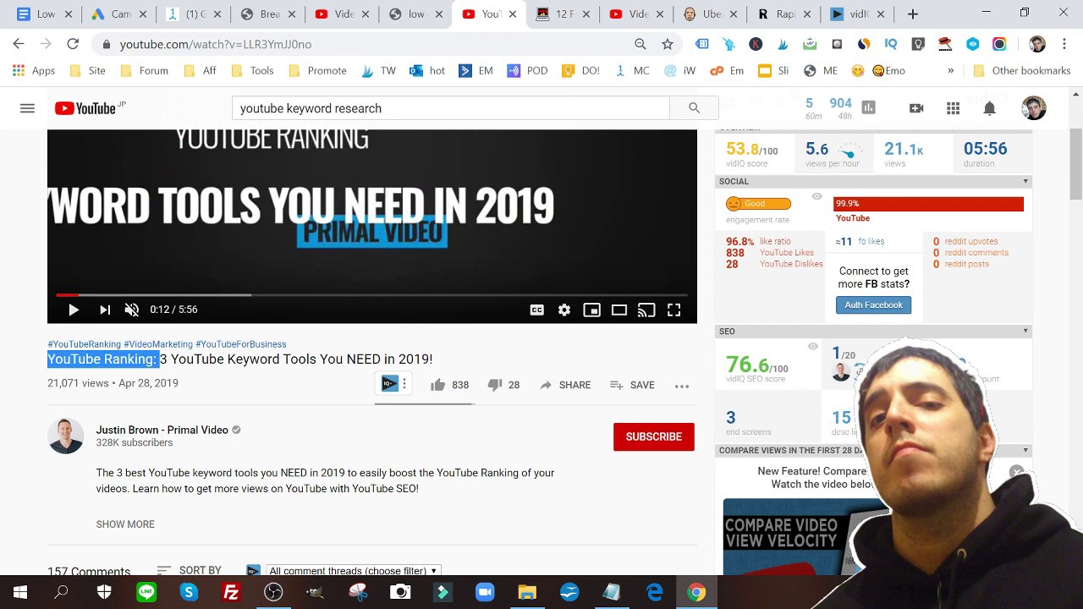
mouse_move(614, 597)
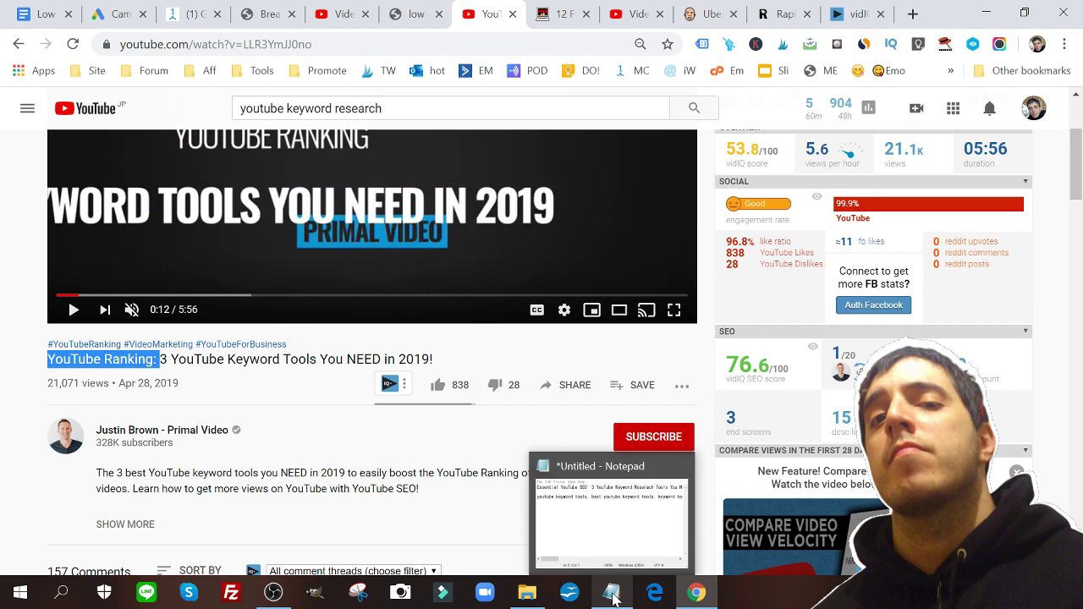
left_click(614, 595)
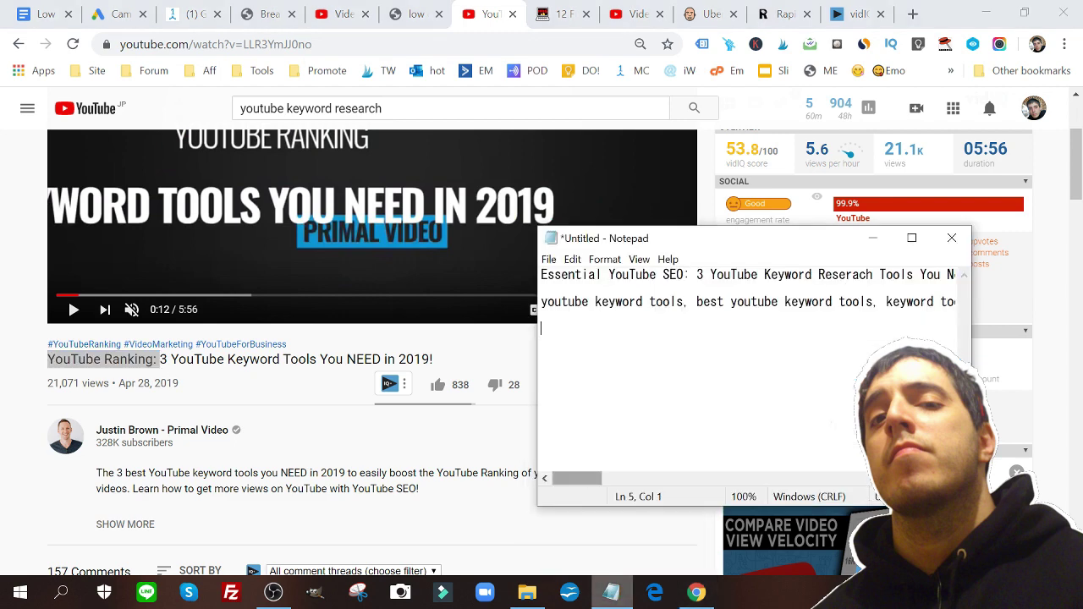
mouse_move(572, 476)
left_mouse_down()
mouse_move(584, 478)
mouse_move(558, 480)
mouse_move(614, 480)
mouse_move(555, 483)
left_mouse_up()
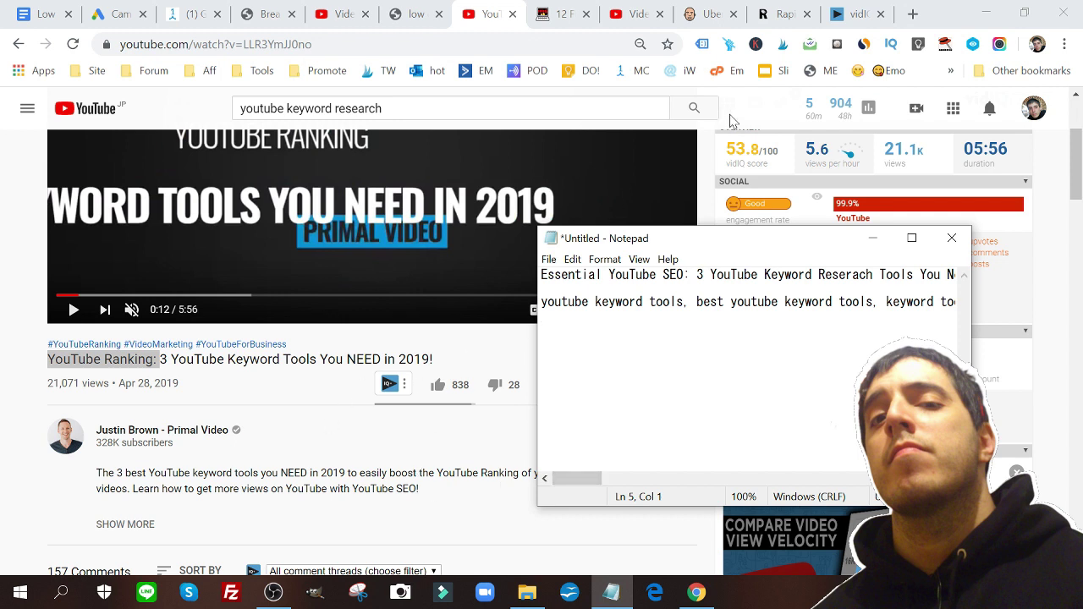
- Cycle through the Ubersuggest, RapidTags and vidIQ tabs, ending on the Internet Marketing Gym Ultimate YouTube Toolkit
left_click(698, 10)
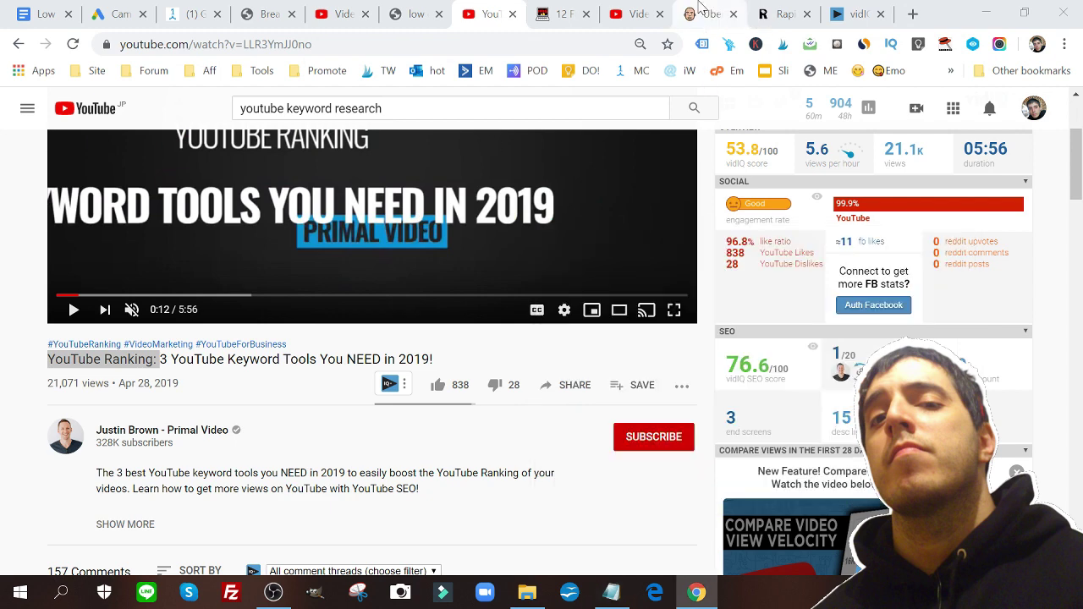
left_click(770, 7)
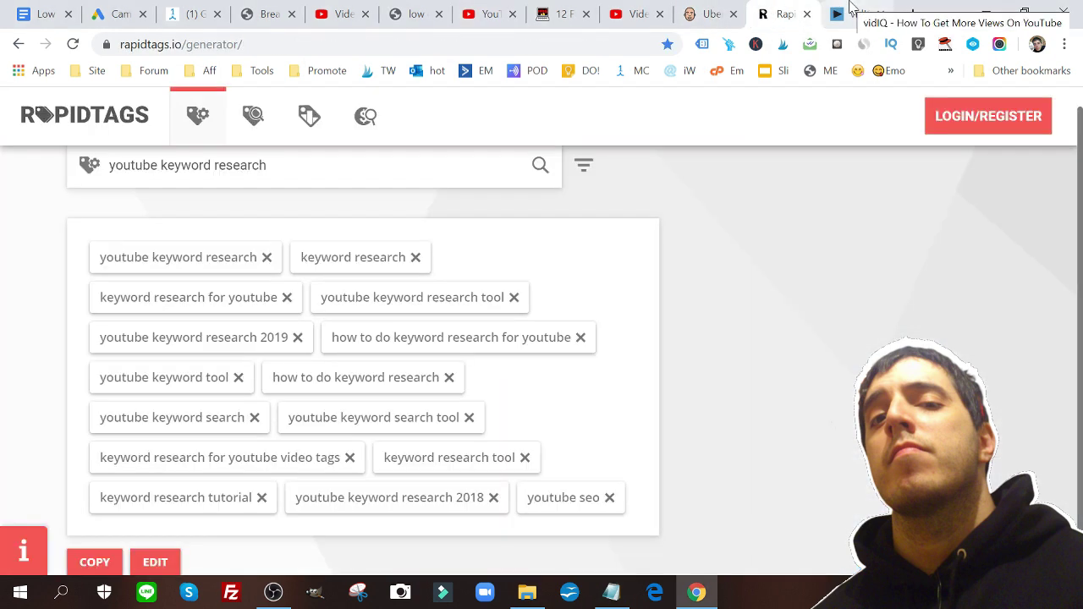
left_click(853, 9)
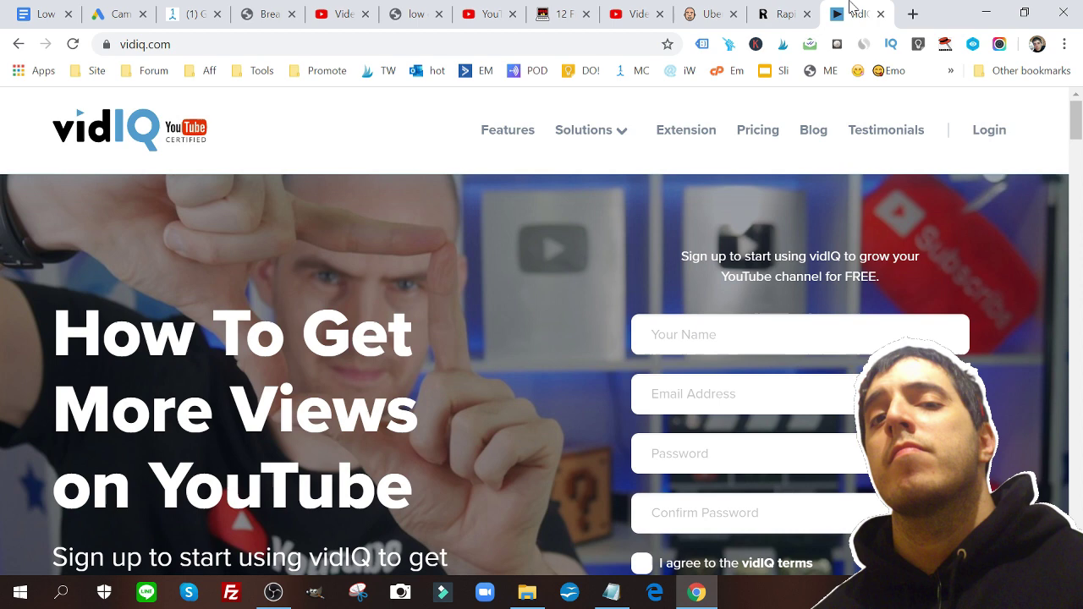
left_click(690, 10)
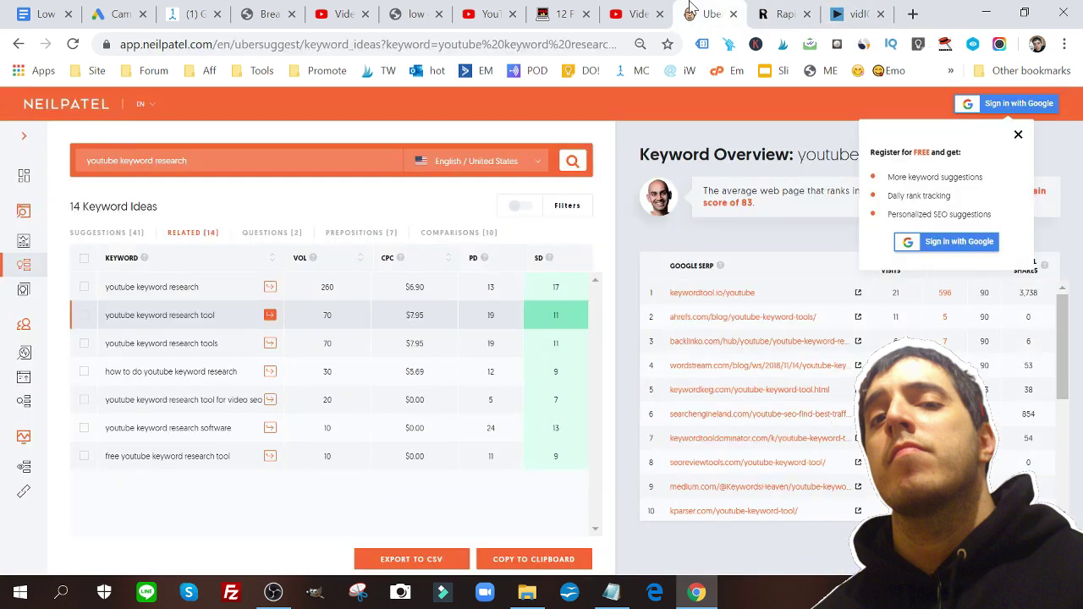
left_click(556, 9)
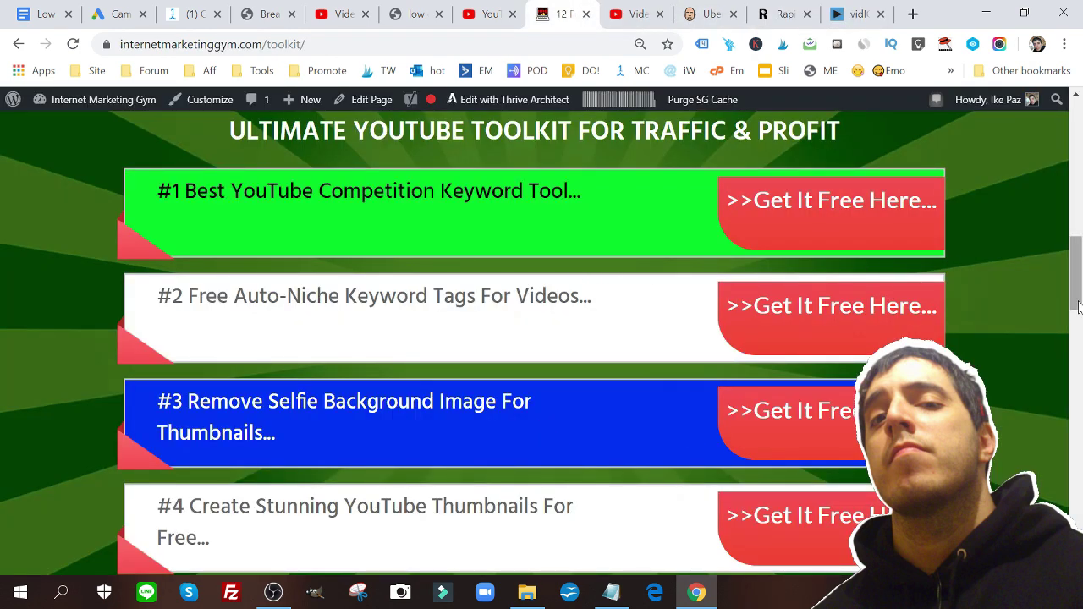
scroll(1077, 307, "down", 1)
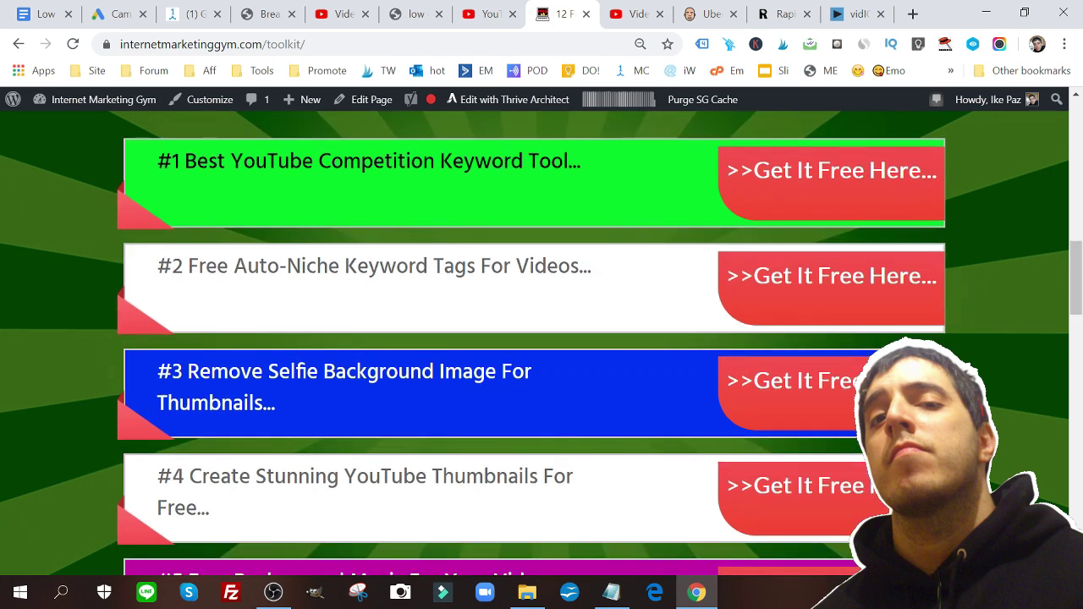
left_click_drag(187, 372, 537, 372)
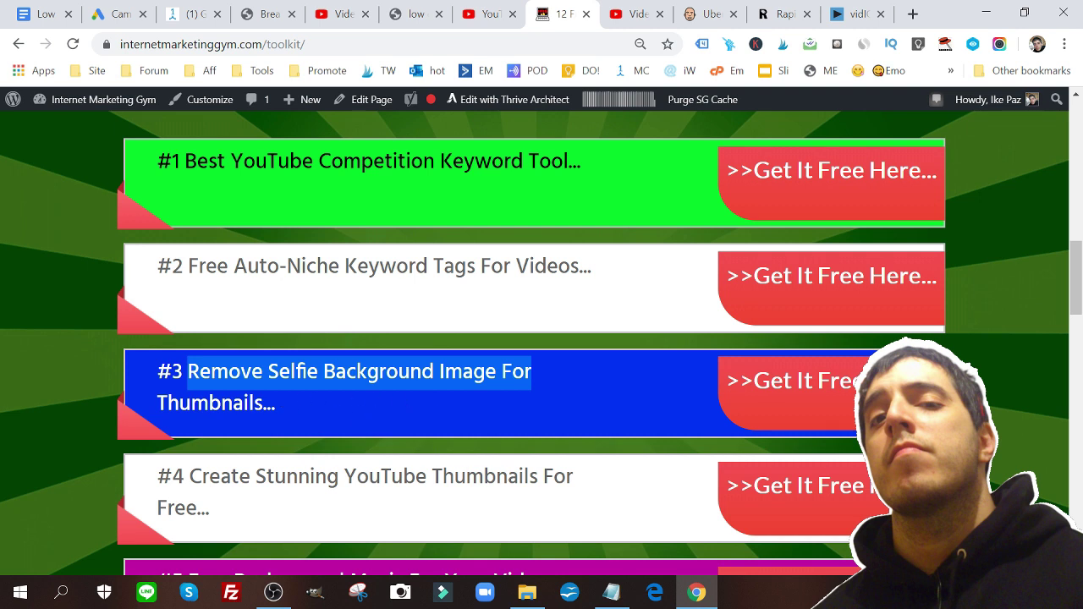
left_click_drag(310, 477, 337, 478)
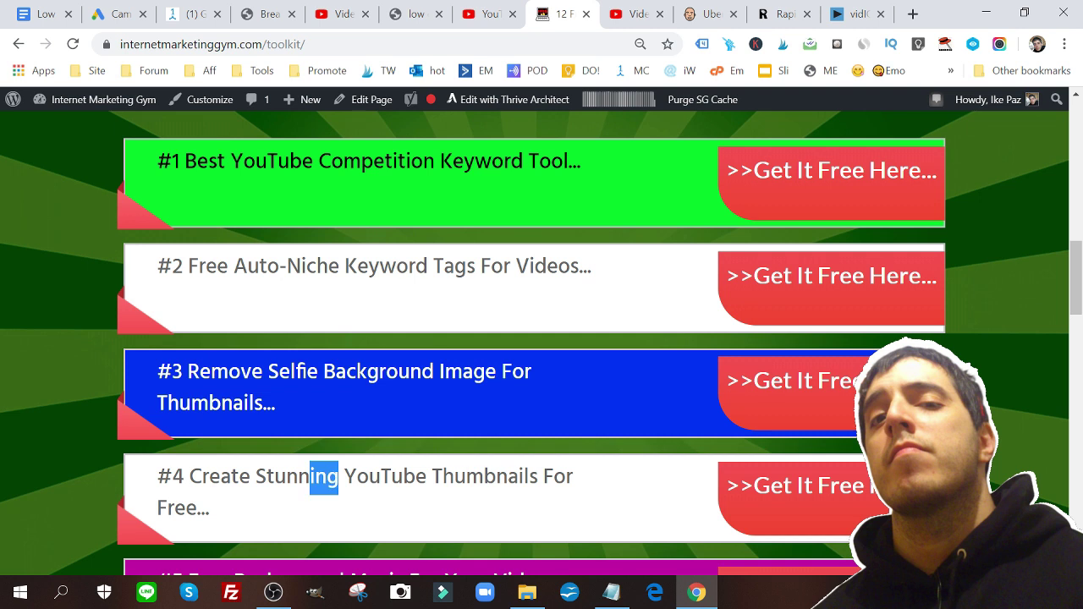